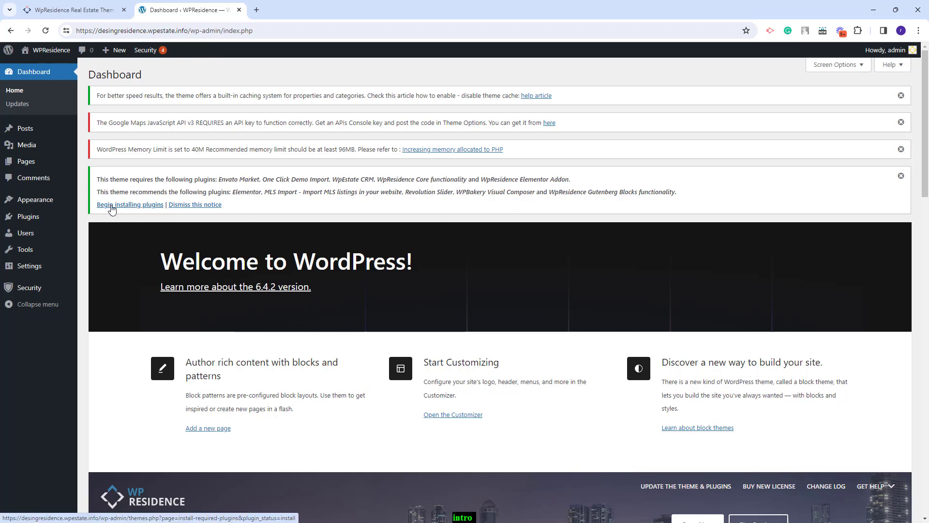
Install all ten required and recommended plugins for the theme.
left_click(140, 205)
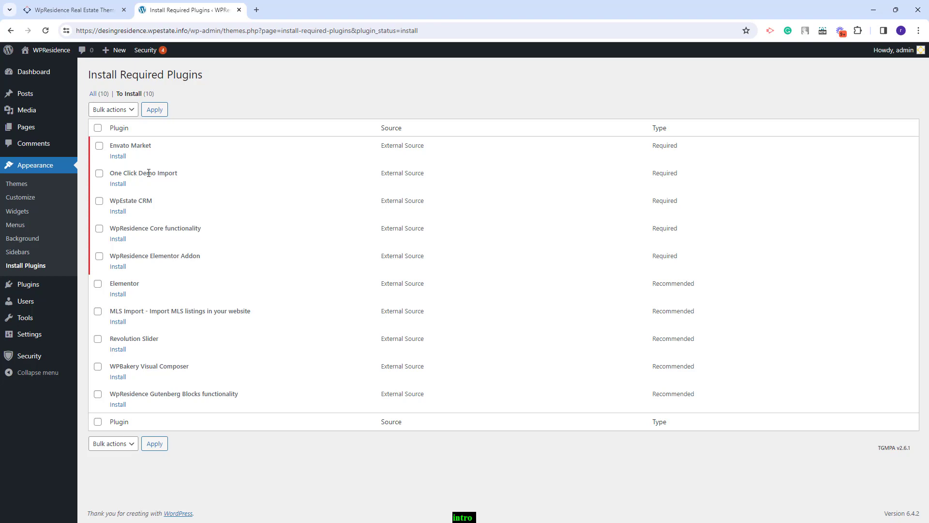
left_click(98, 128)
left_click(105, 111)
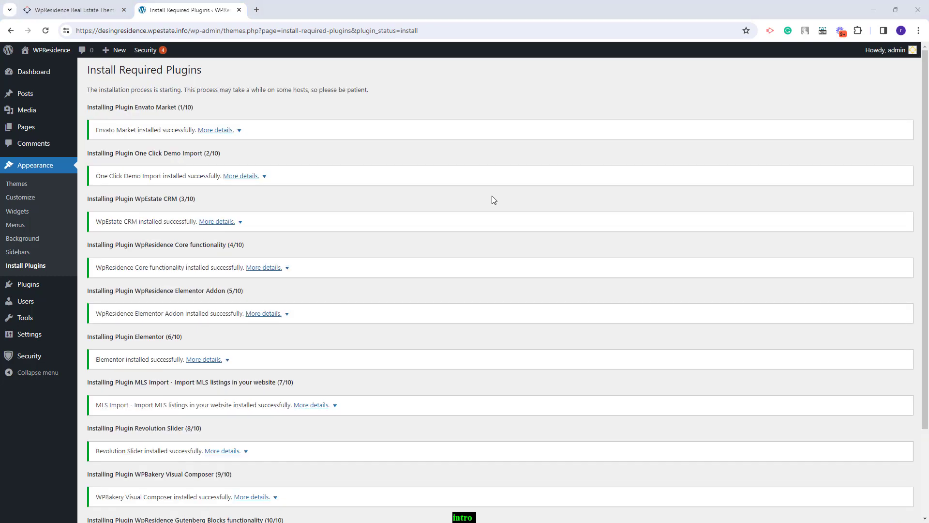
Return to the required plugins installer and bulk-activate all the installed plugins.
scroll(491, 199, "down", 3)
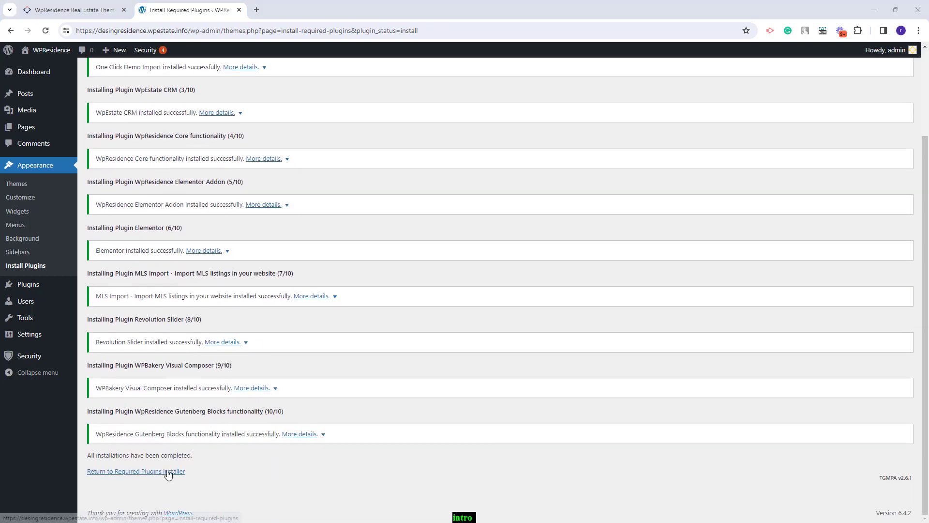
left_click(170, 470)
left_click(111, 110)
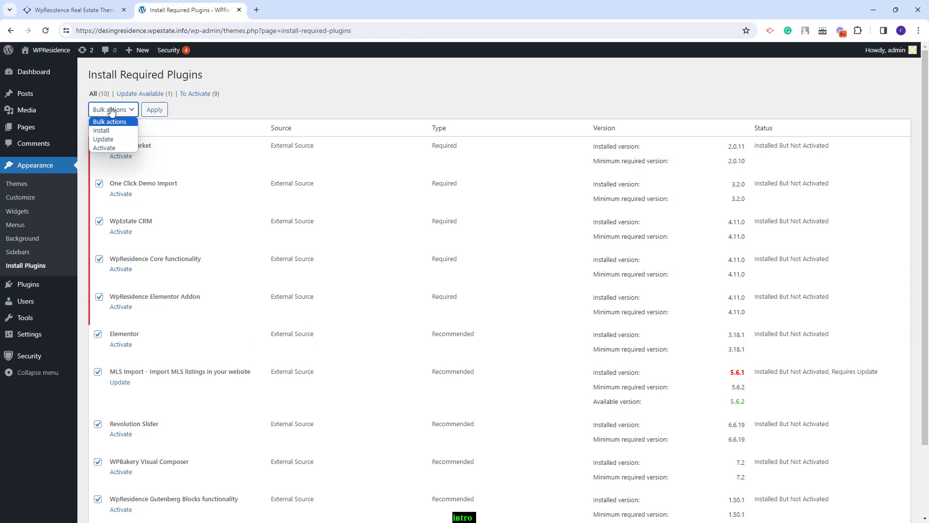
left_click(109, 147)
left_click(154, 109)
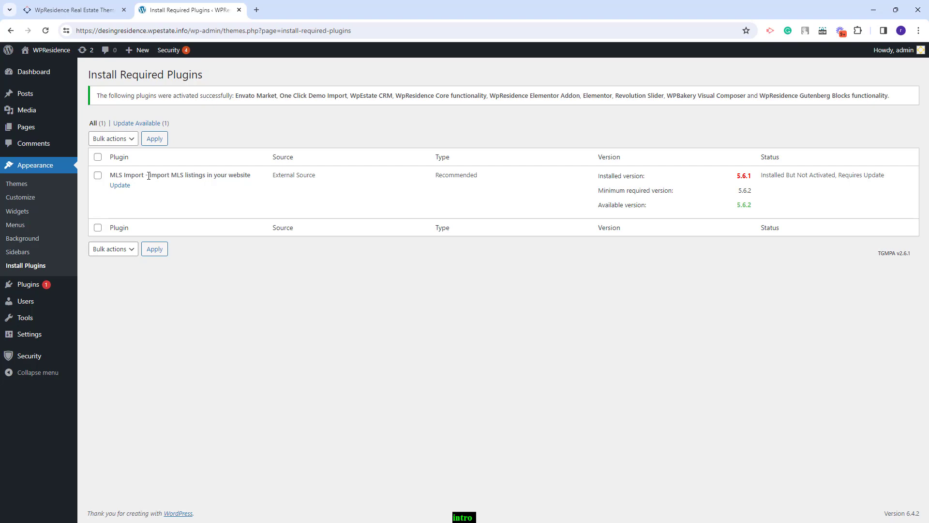
Close the Elementor onboarding and register the WpResidence license from the dashboard, consenting to the collection of personal information.
left_click(47, 72)
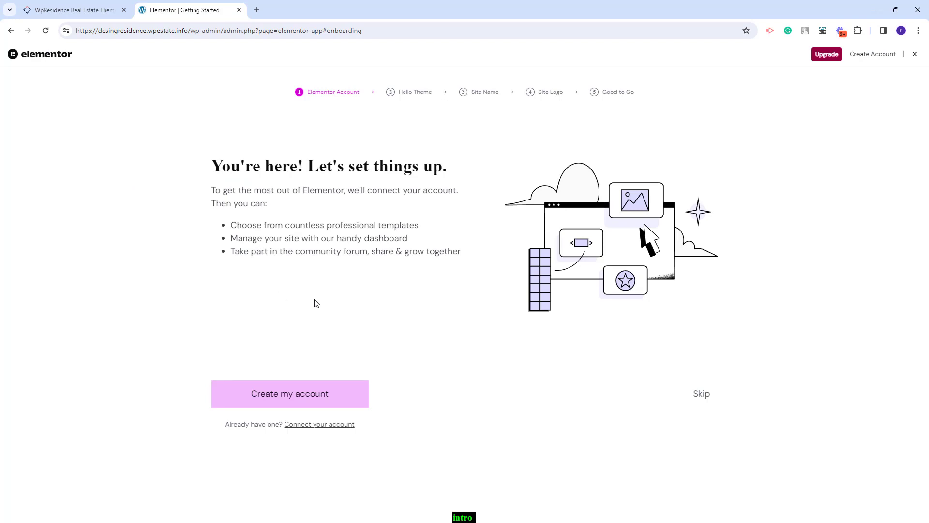
left_click(914, 54)
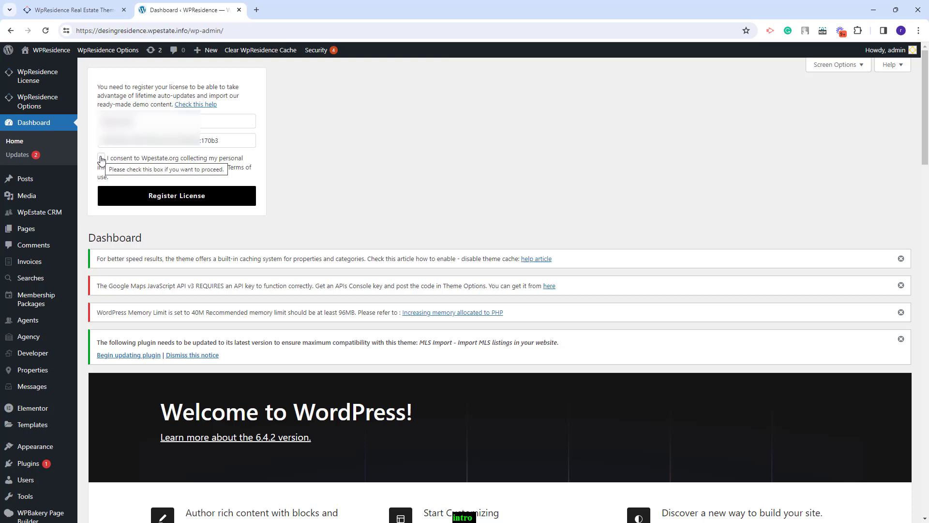
left_click(101, 158)
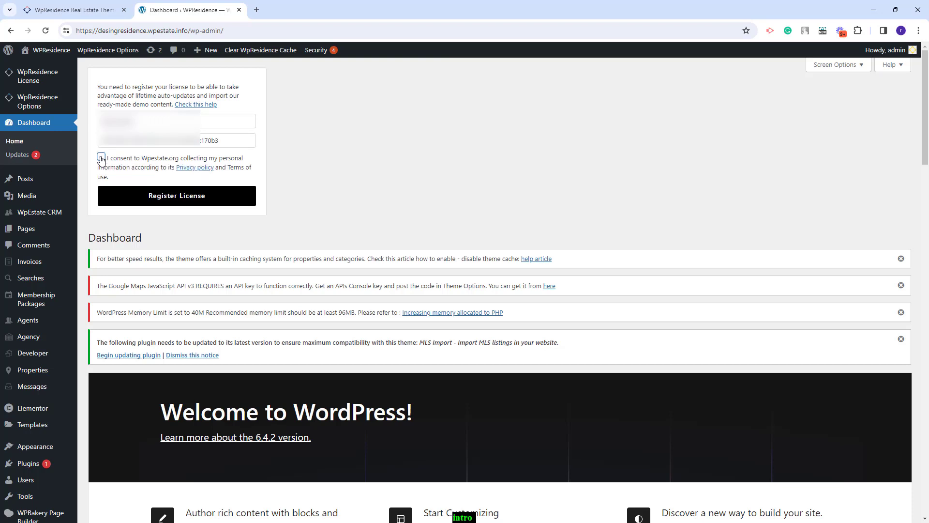
left_click(165, 202)
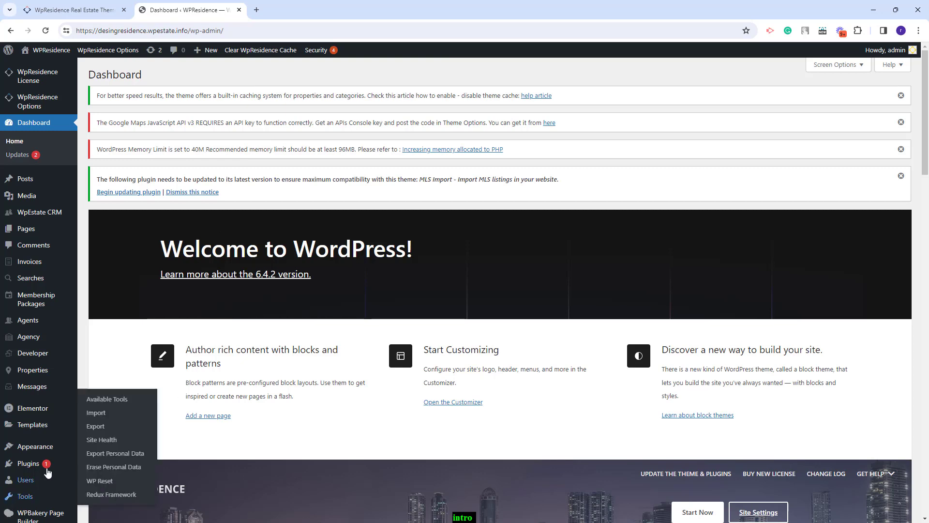
Search the plugin directory for "svg", and install and activate the SVG Support plugin.
left_click(28, 463)
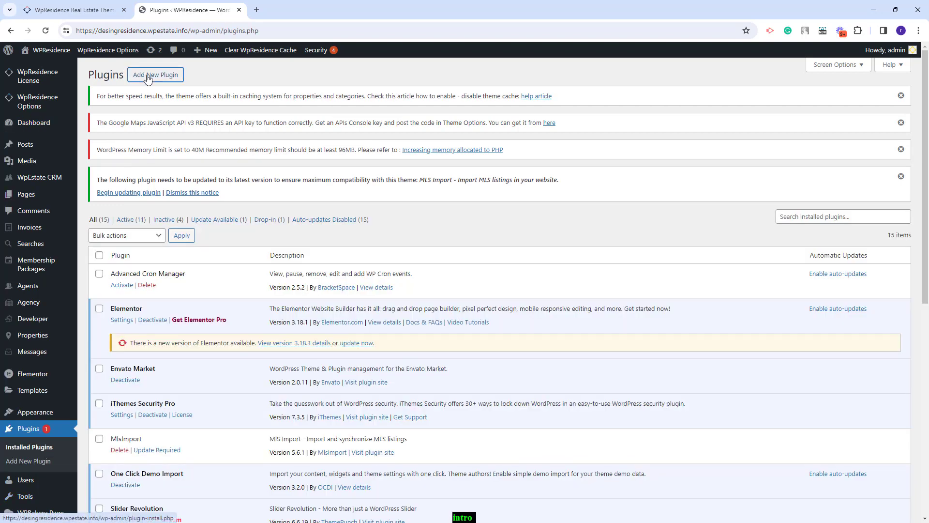
left_click(148, 77)
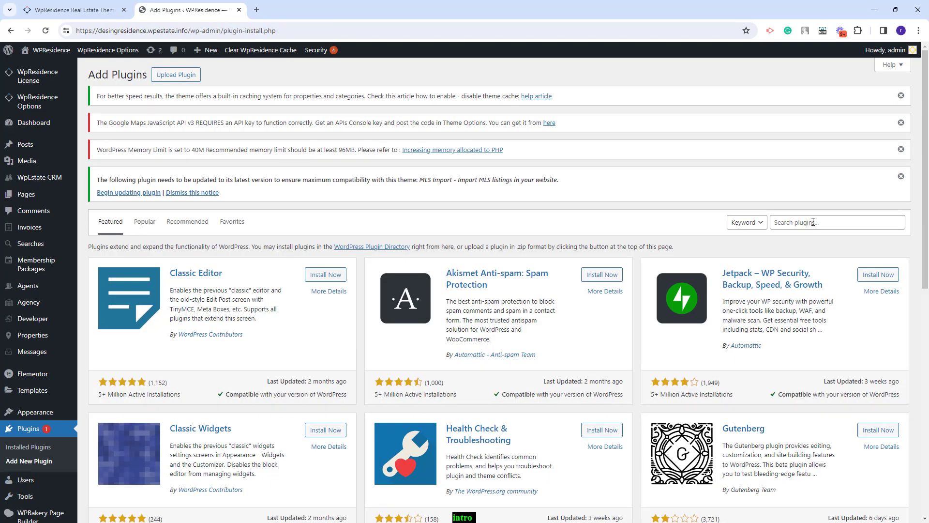
left_click(813, 222)
type("svg")
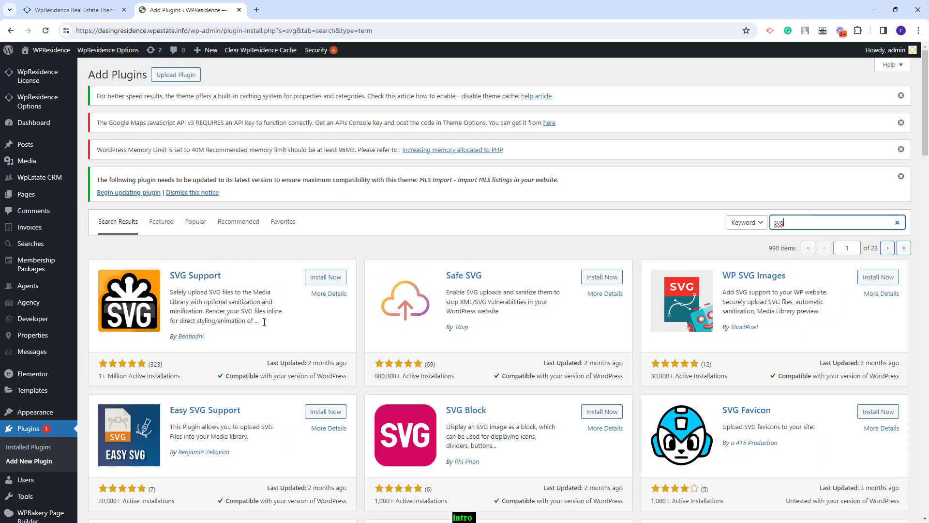
left_click(319, 278)
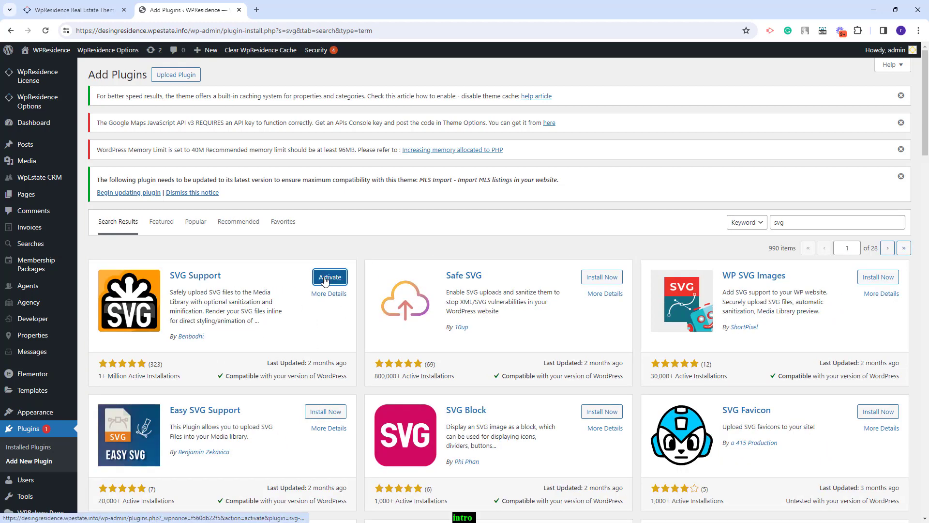
left_click(324, 279)
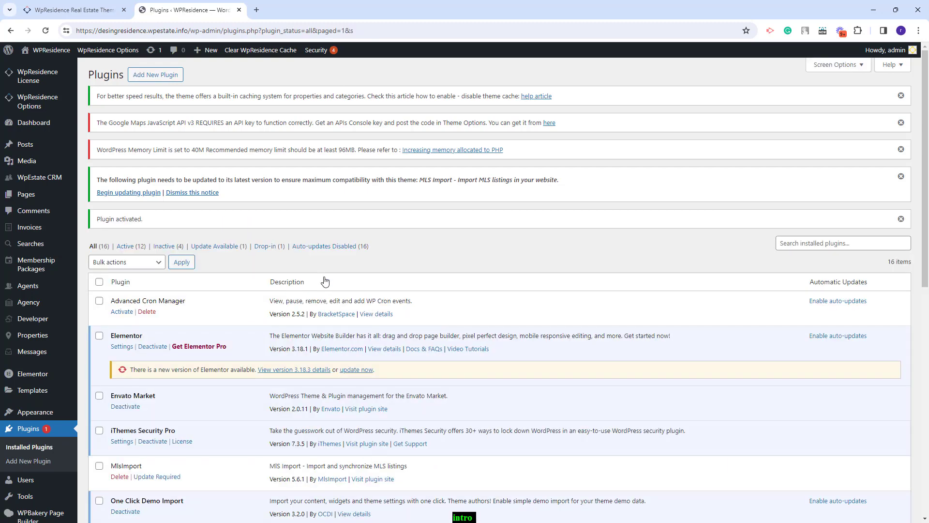
Import the Baltimore Demo through the WpResidence demo import page.
mouse_move(31, 103)
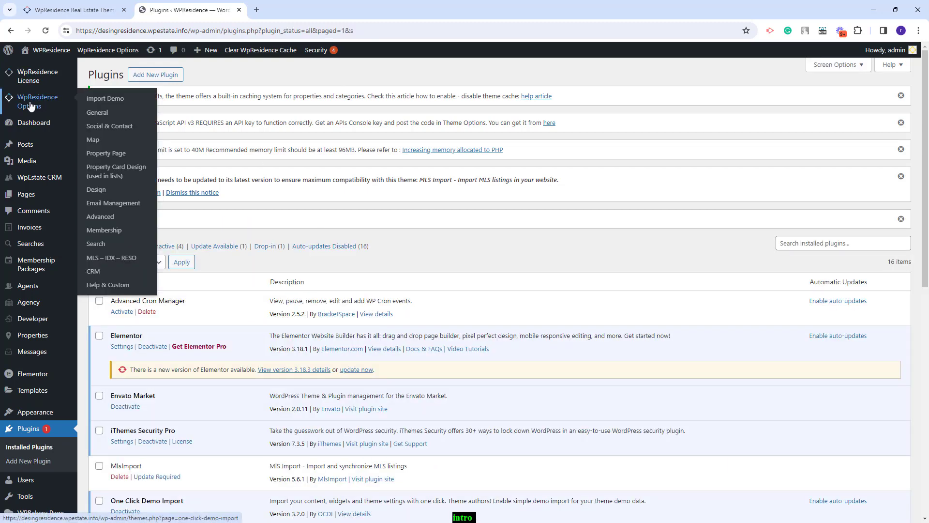
left_click(97, 103)
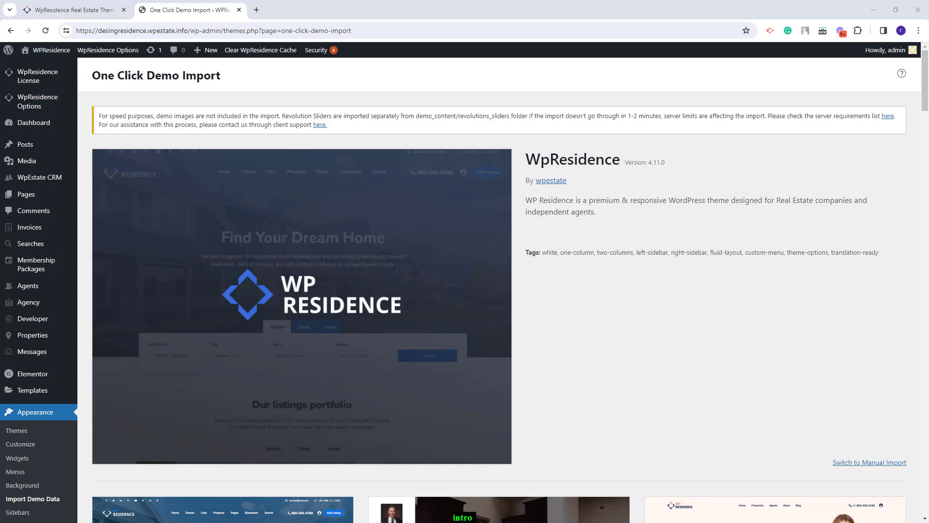
scroll(813, 237, "down", 4)
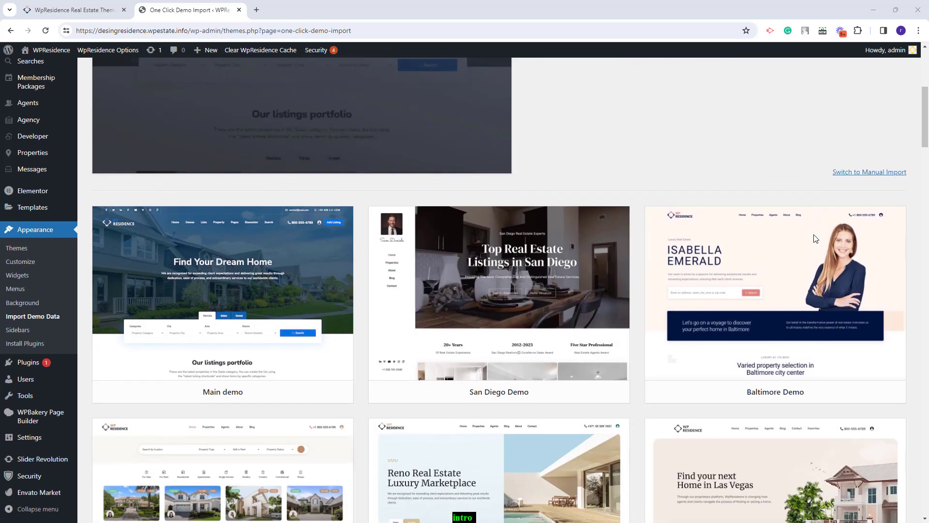
mouse_move(831, 345)
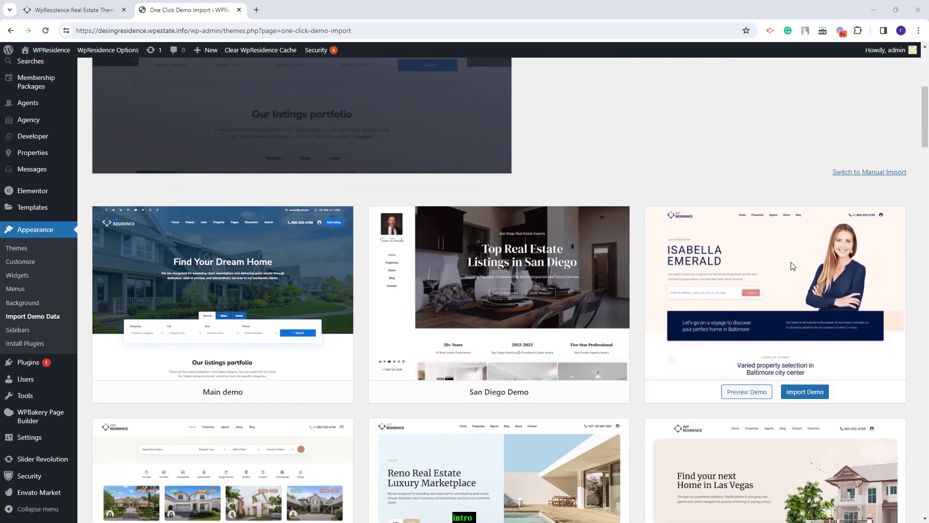
left_click(804, 400)
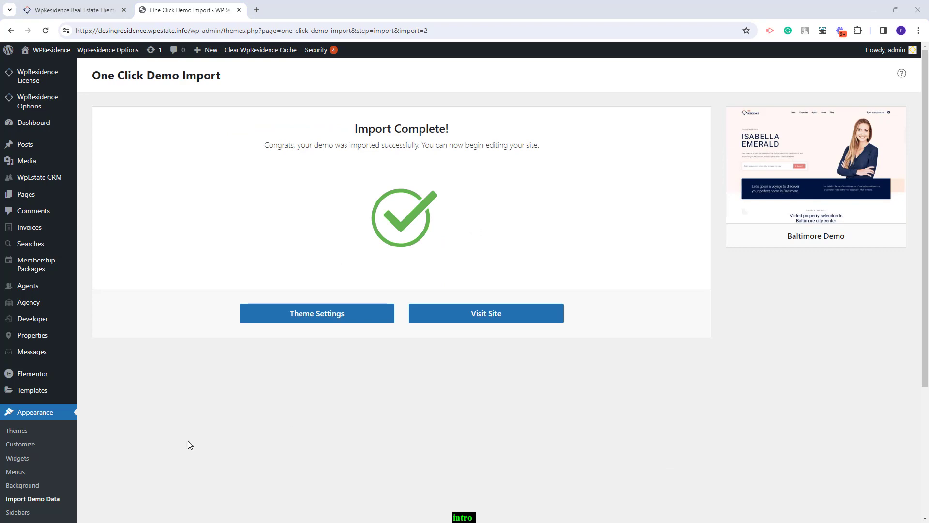
Set the site's permalink structure to Post name and save the changes.
scroll(187, 441, "down", 4)
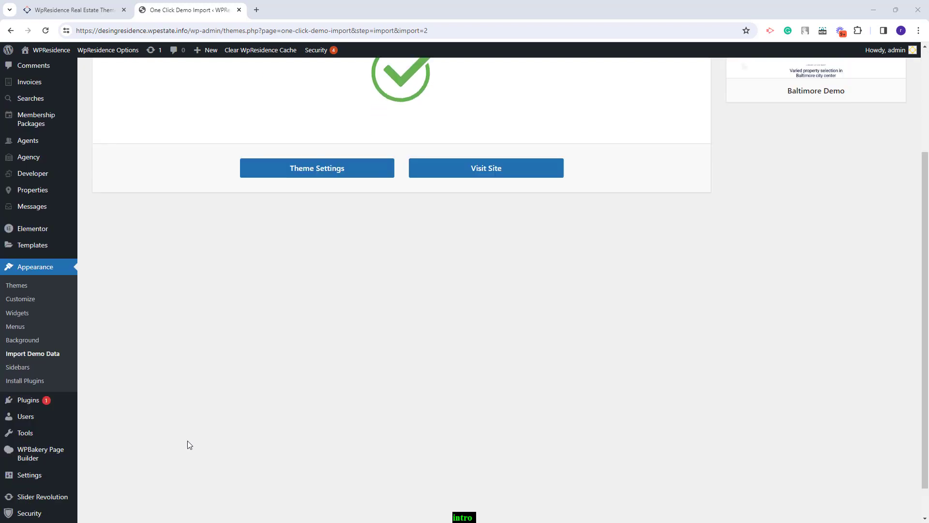
mouse_move(25, 438)
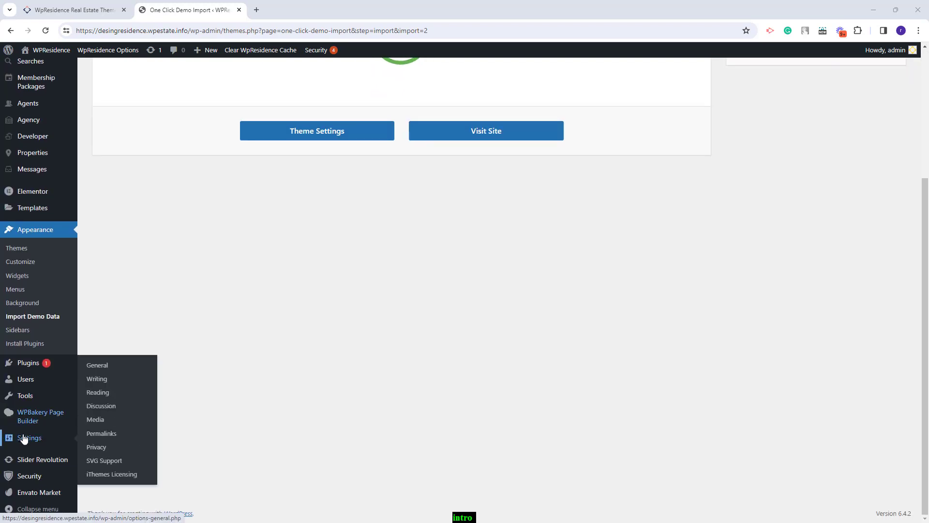
left_click(107, 435)
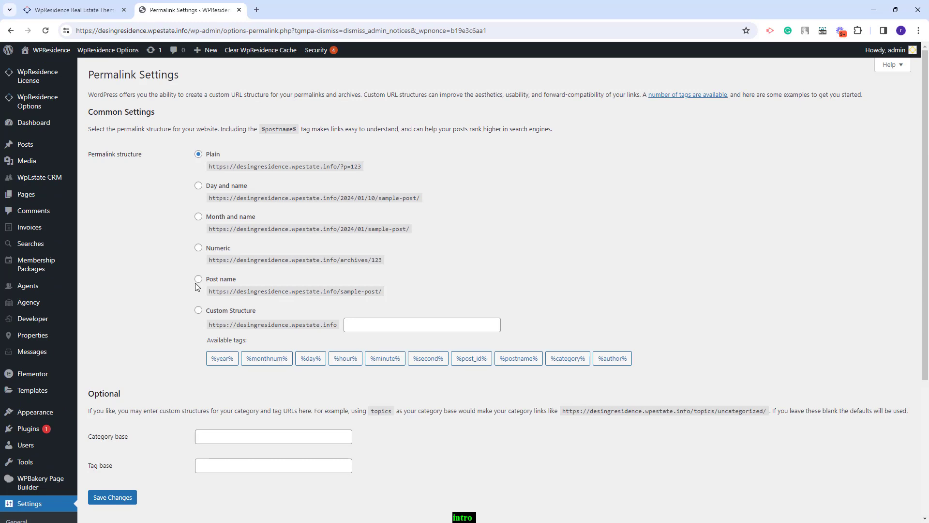
left_click(198, 279)
left_click(112, 497)
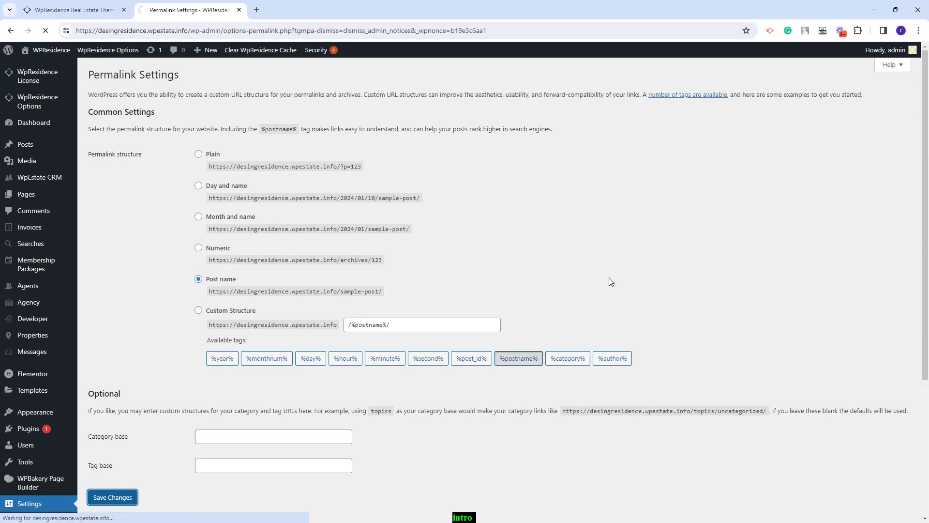
Open the live site in a new browser tab and look through the imported homepage.
right_click(44, 55)
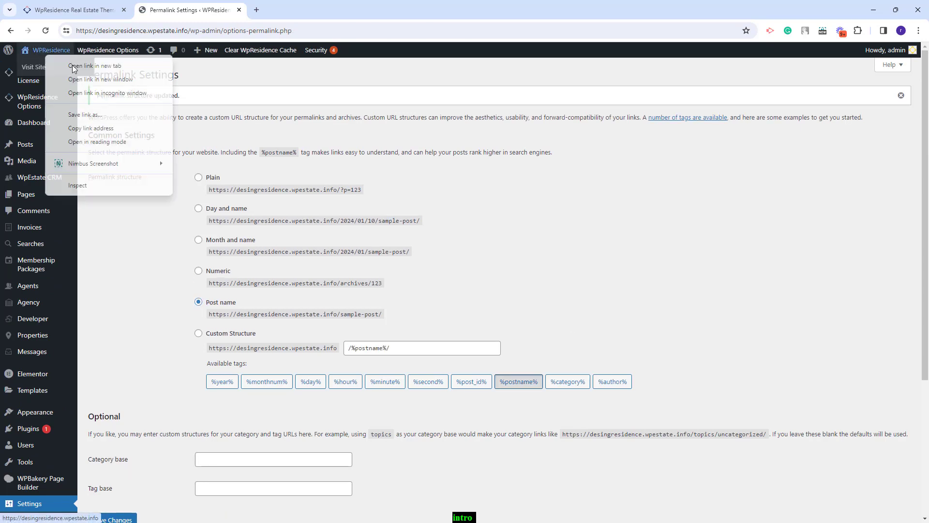
left_click(90, 63)
left_click(333, 18)
scroll(319, 173, "down", 10)
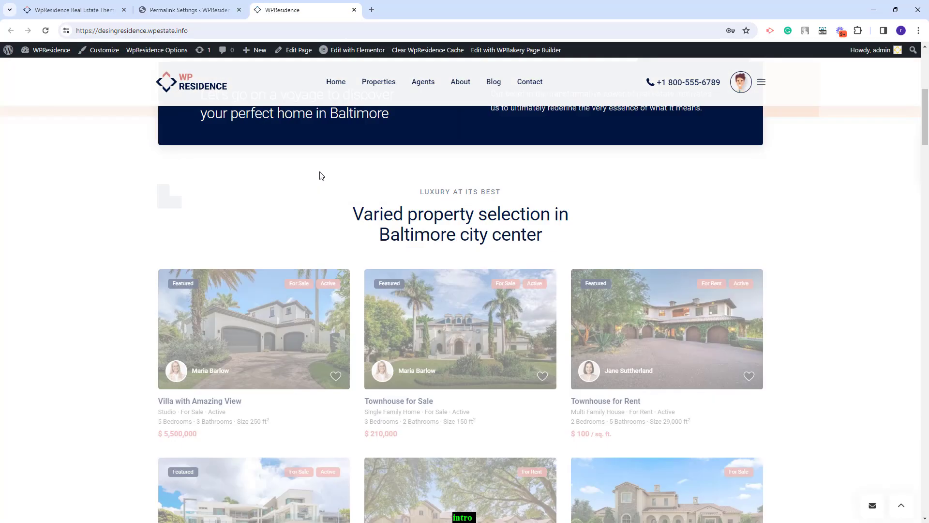
scroll(320, 173, "down", 10)
scroll(322, 173, "up", 20)
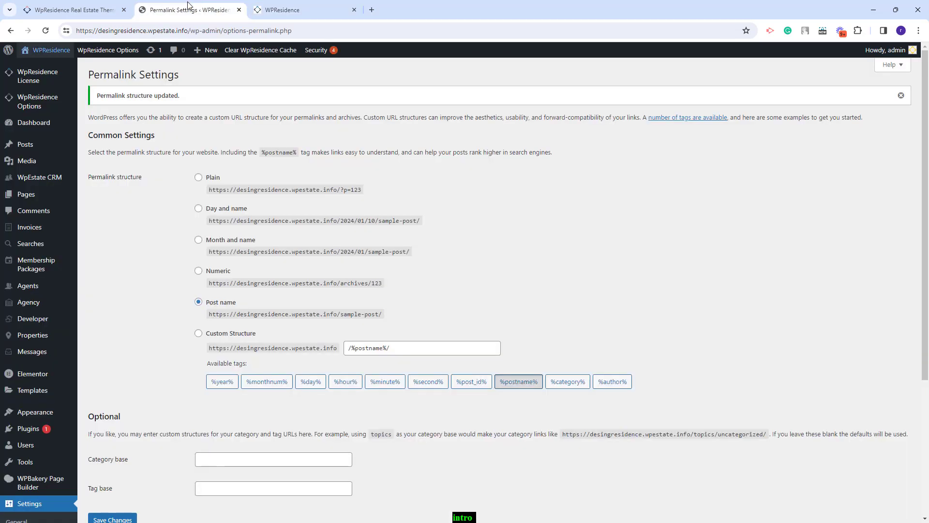
Examine the WpResidence General options in the site admin, including General Settings, Logos & Favicon, and Price & Currency.
left_click(191, 9)
mouse_move(56, 107)
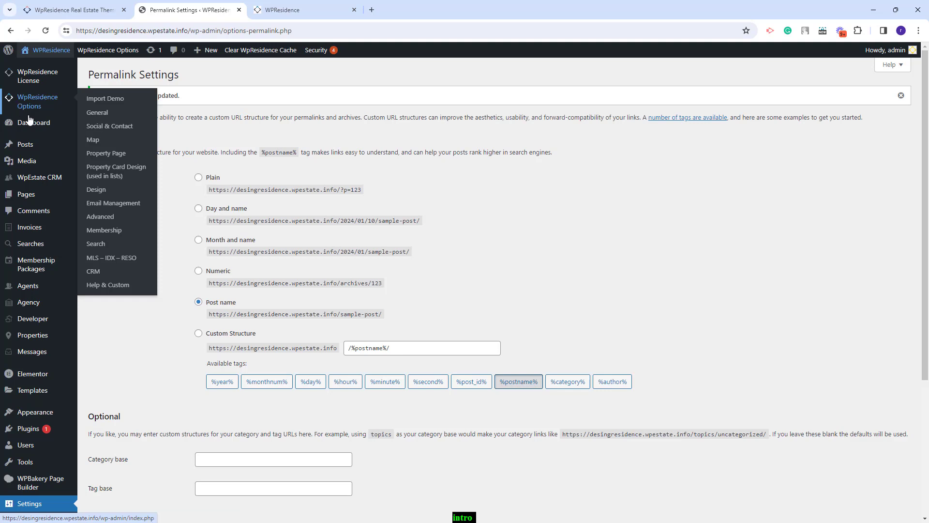
left_click(90, 115)
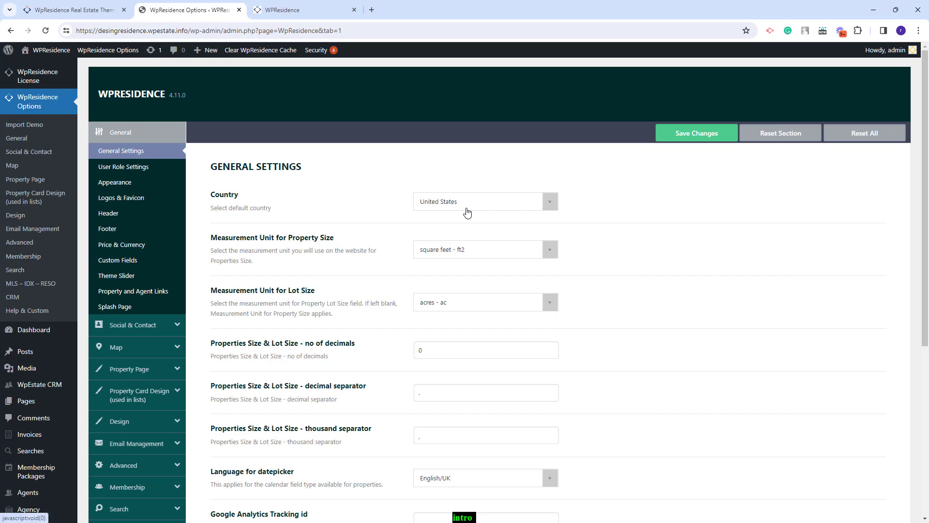
scroll(230, 140, "down", 2)
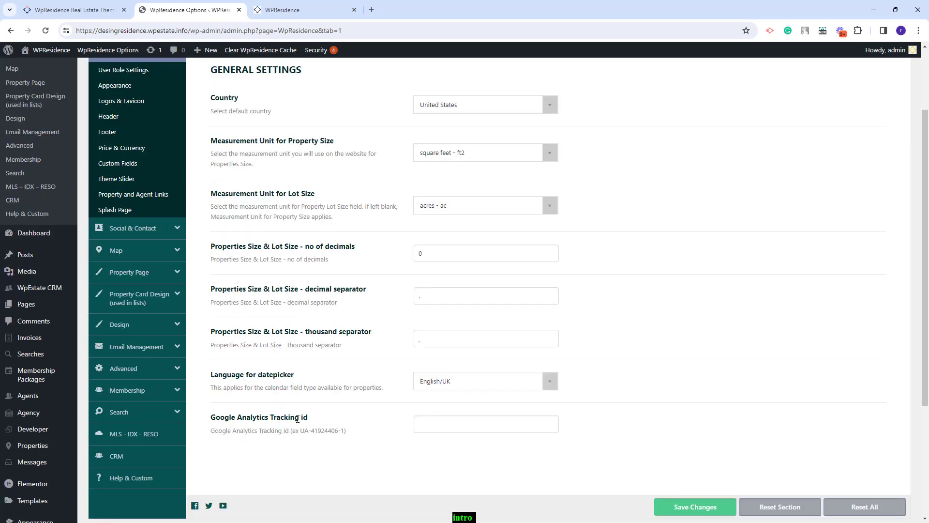
left_click(112, 101)
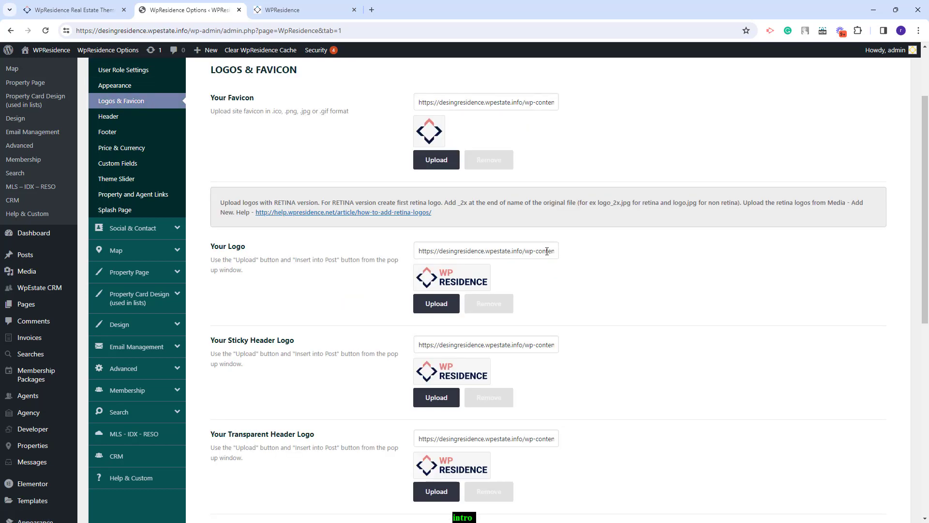
left_click(133, 150)
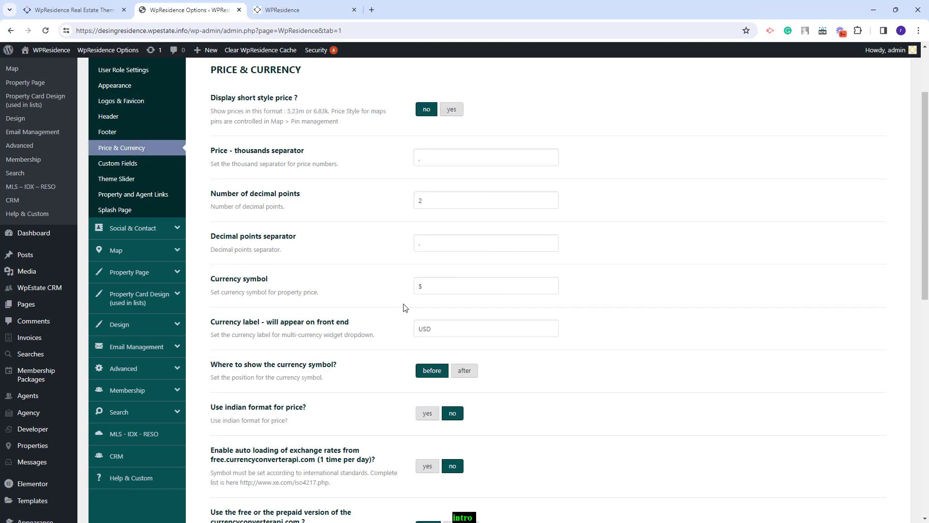
Examine the Contact Page Details in the Social & Contact options, from the contact image and company email to the opening hours.
left_click(154, 232)
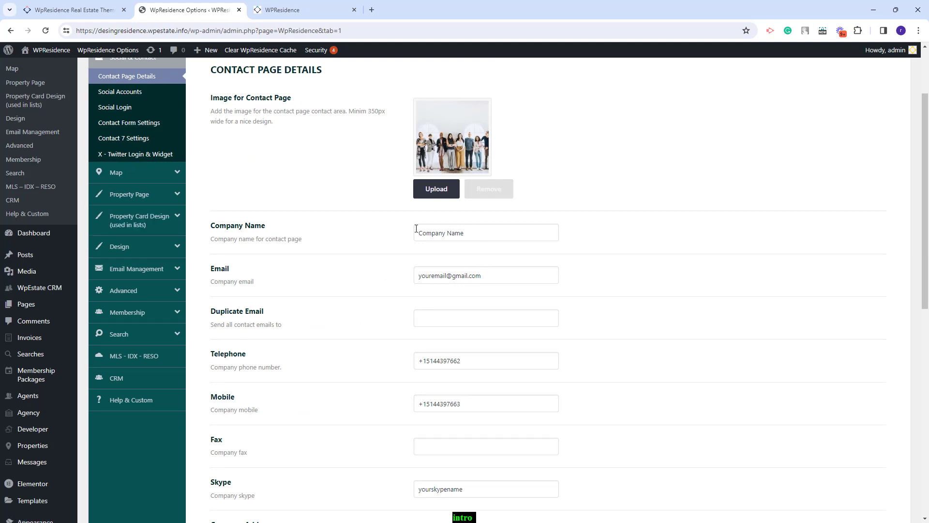
left_click_drag(486, 277, 406, 276)
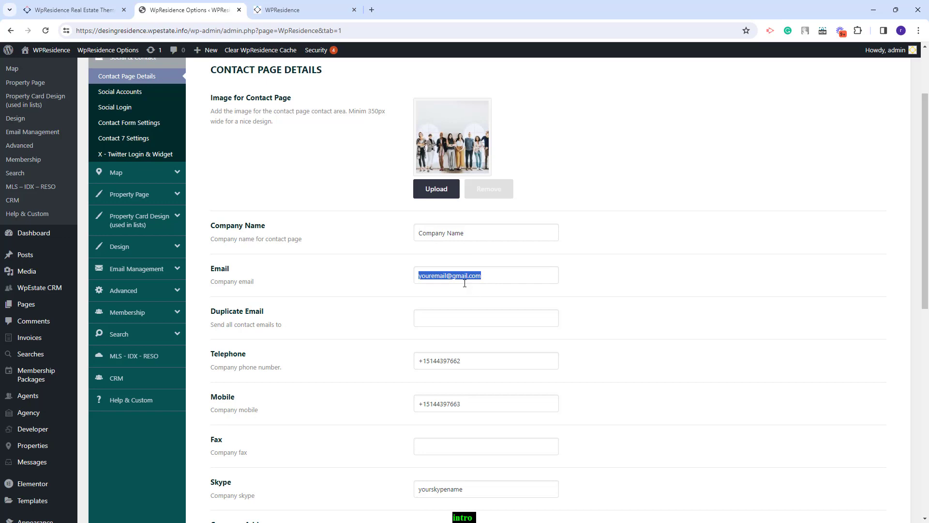
scroll(435, 416, "down", 9)
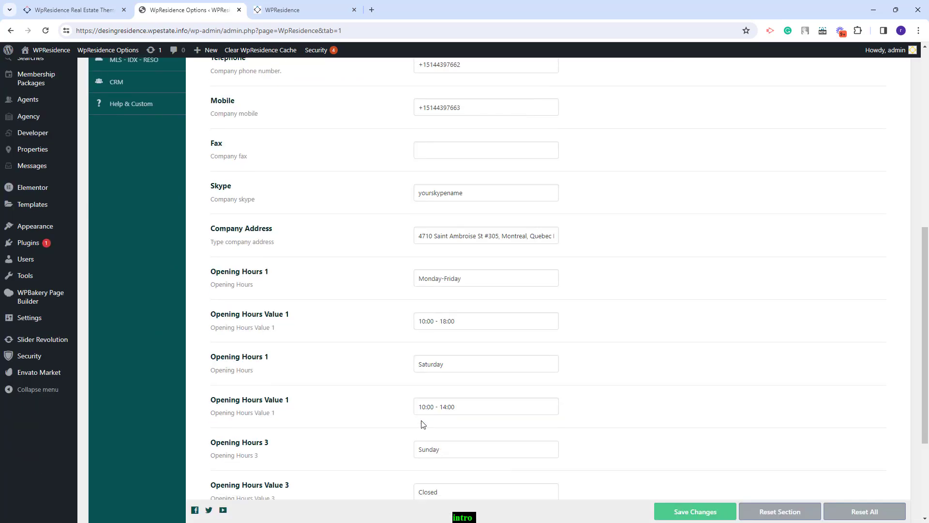
scroll(436, 416, "up", 9)
scroll(435, 414, "up", 3)
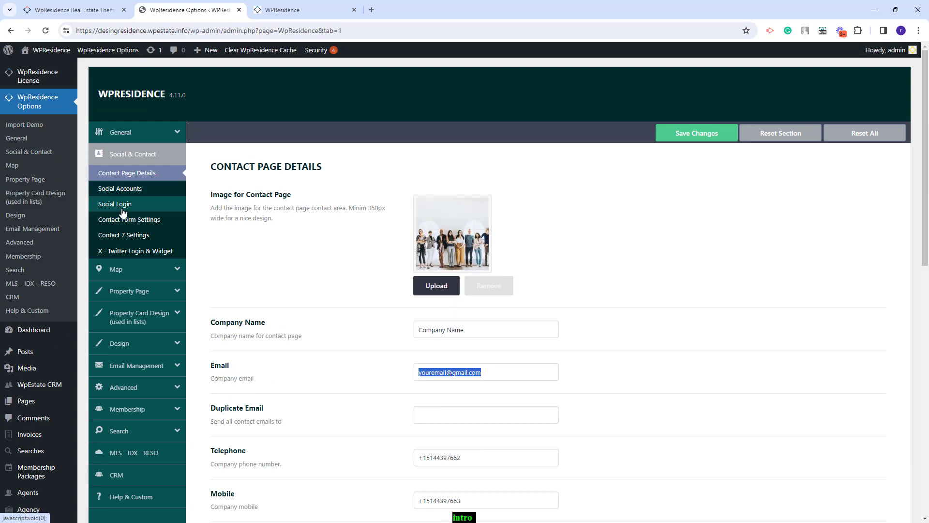
Examine the Map Settings and the Property Page Design options, including the page layouts, media sections and the list of property page subsections.
left_click(125, 270)
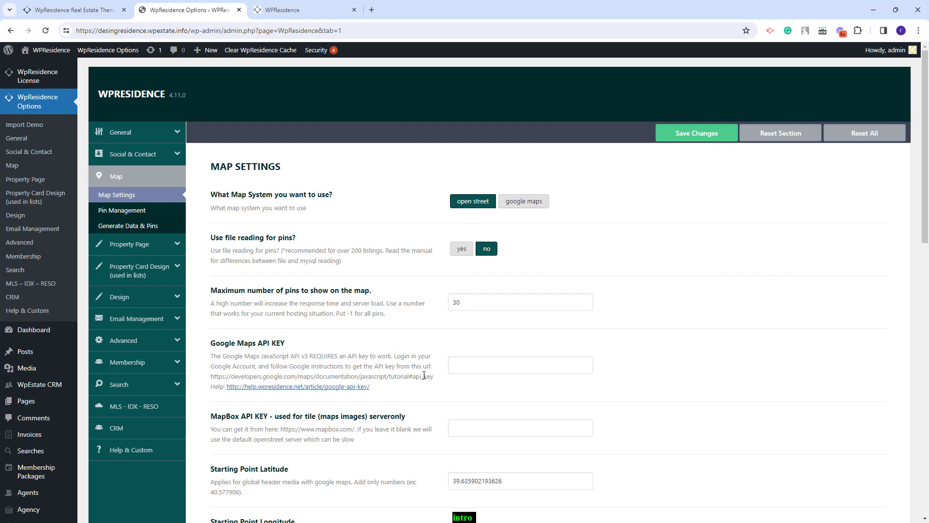
left_click(127, 244)
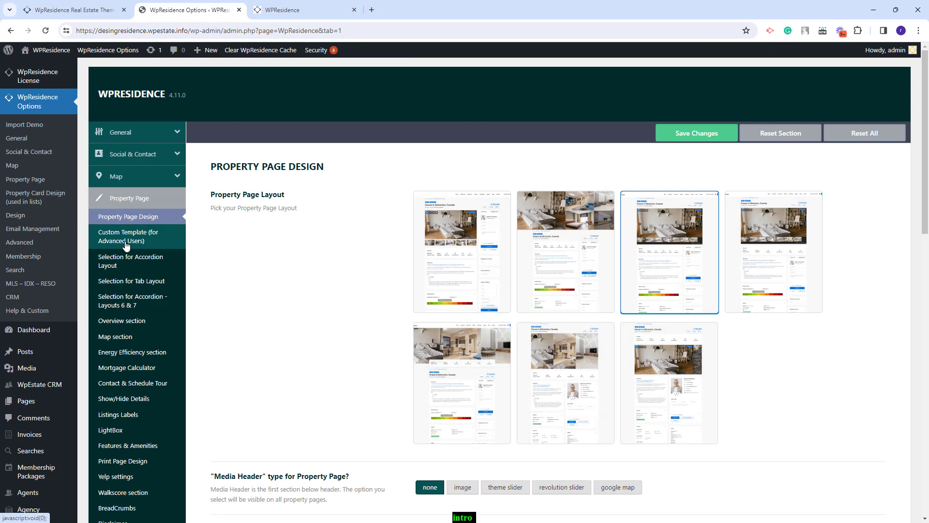
scroll(125, 432, "down", 2)
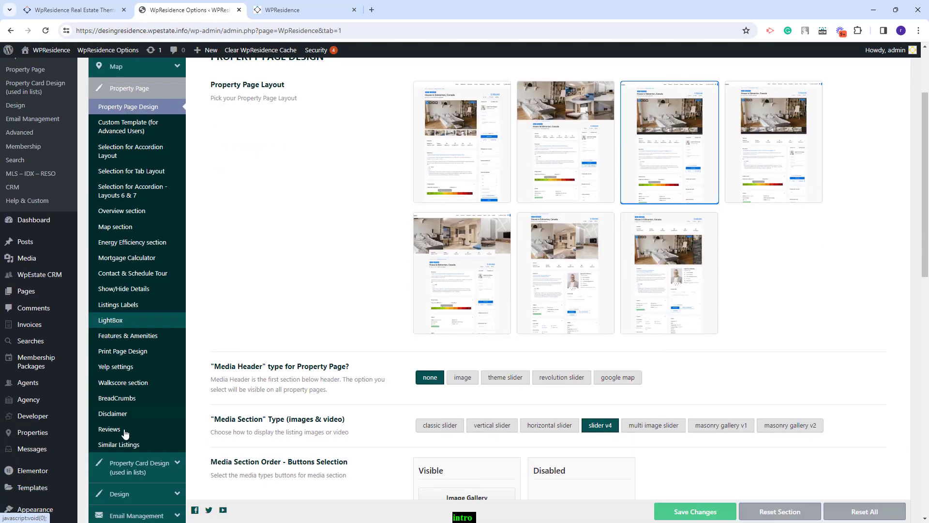
scroll(124, 432, "down", 2)
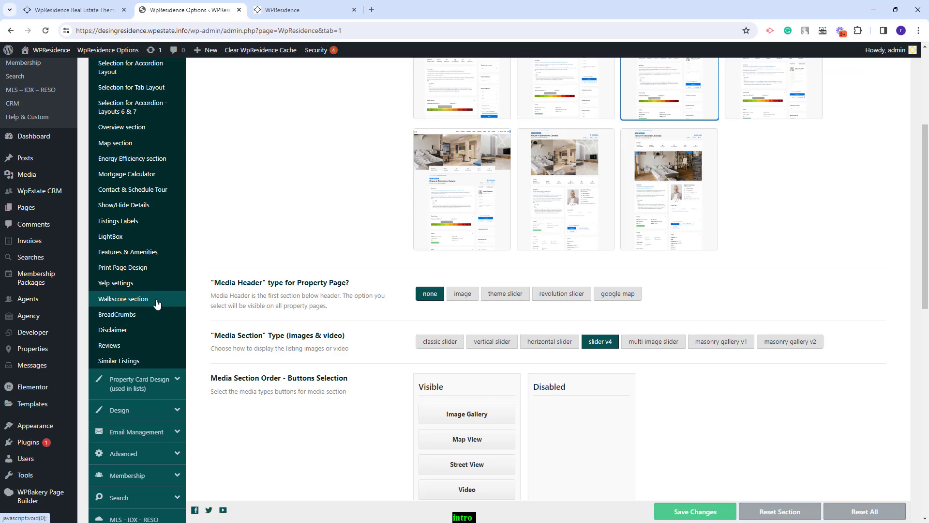
Examine the Property Card Design, Design and Email Management options, including the card types, Custom Colors Settings and Emails Settings.
left_click(144, 387)
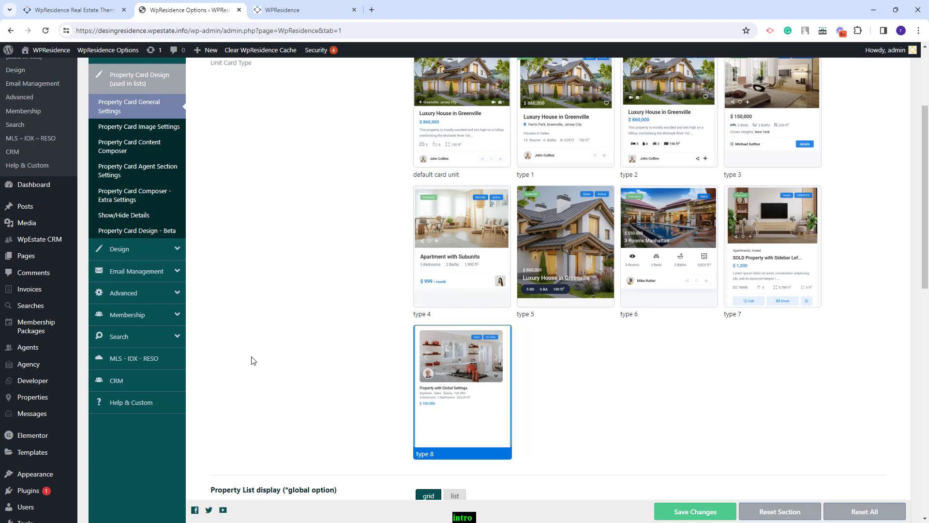
left_click(120, 248)
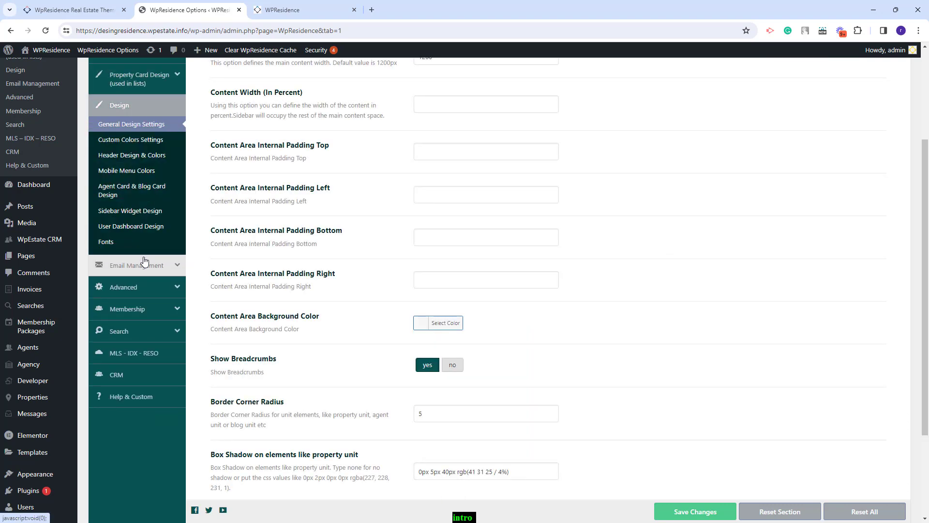
left_click(130, 285)
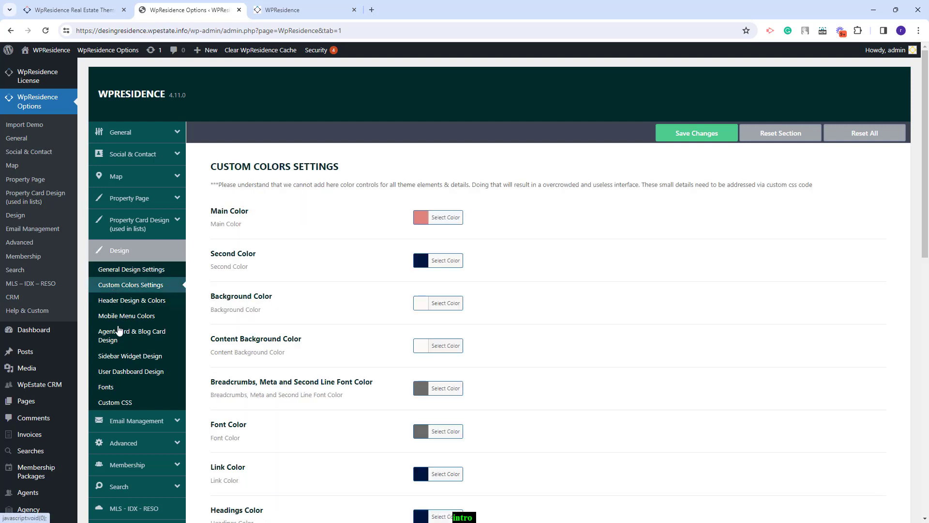
left_click(136, 420)
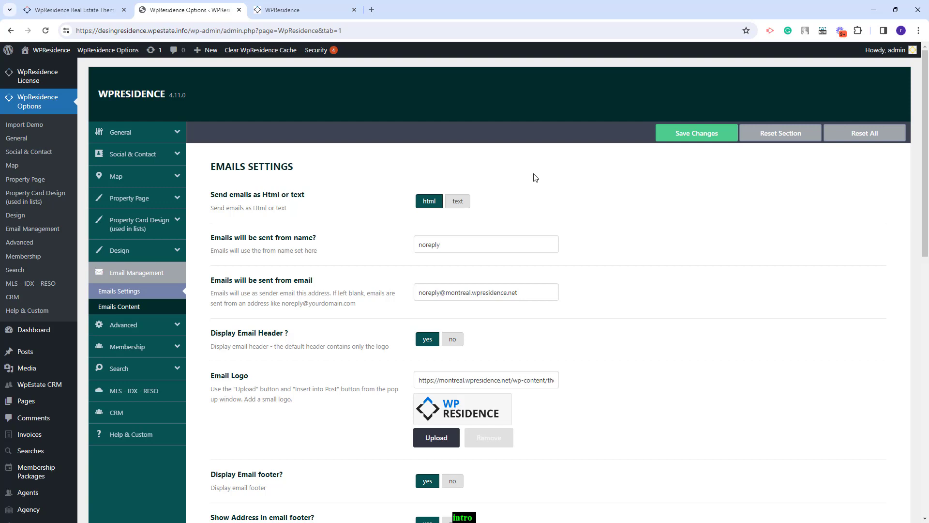
Examine the Membership options, covering Membership Settings, Property Submission Page, PayPal Settings and WooCommerce Settings.
left_click(127, 346)
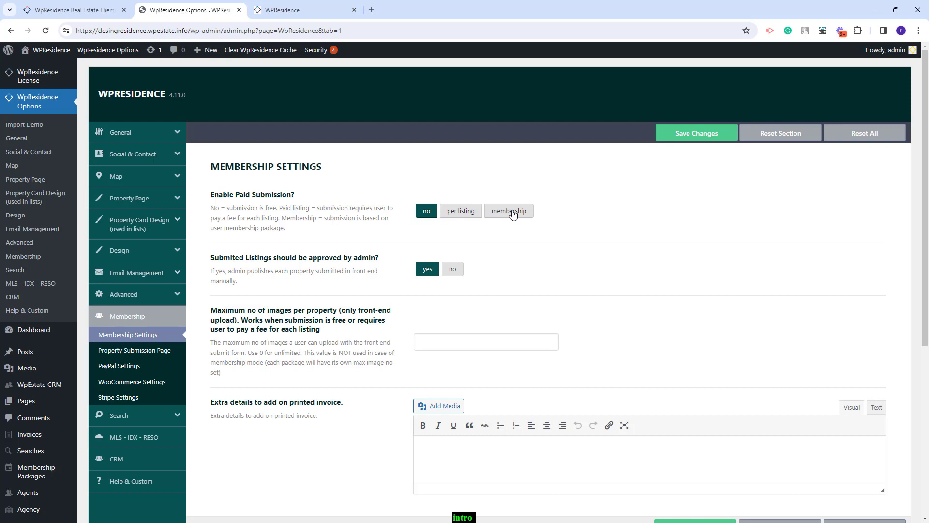
left_click(121, 350)
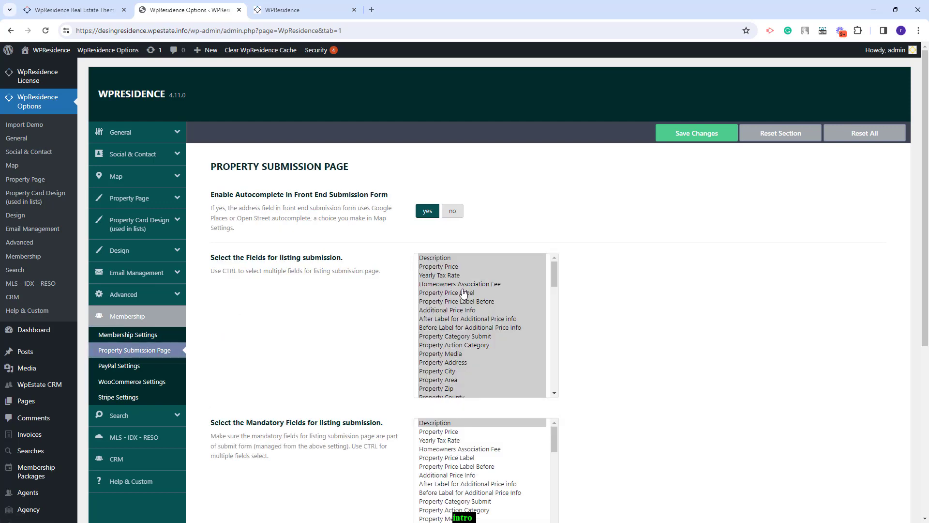
scroll(463, 293, "down", 6)
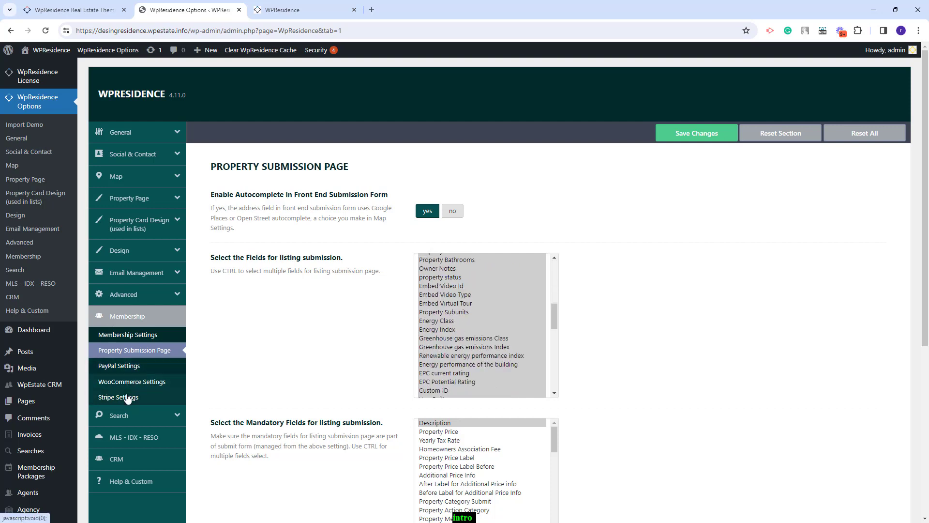
left_click(121, 366)
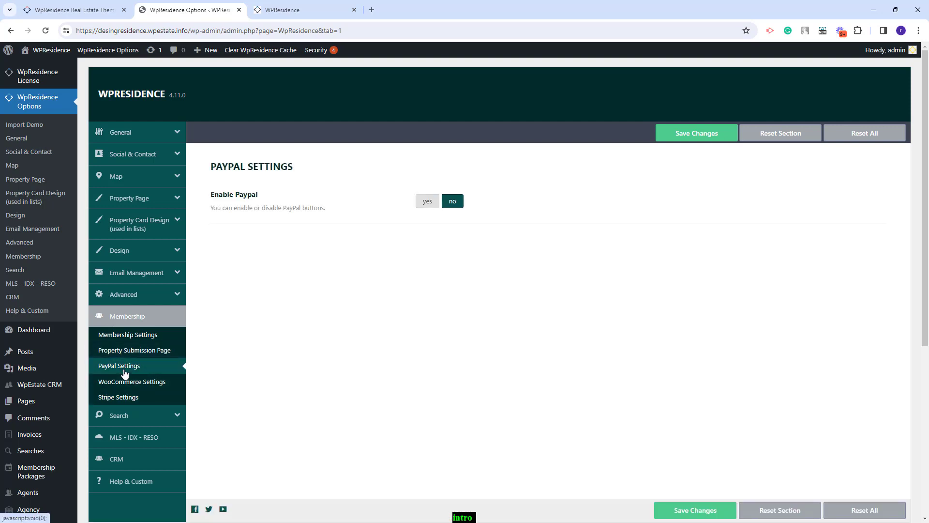
left_click(133, 401)
left_click(134, 387)
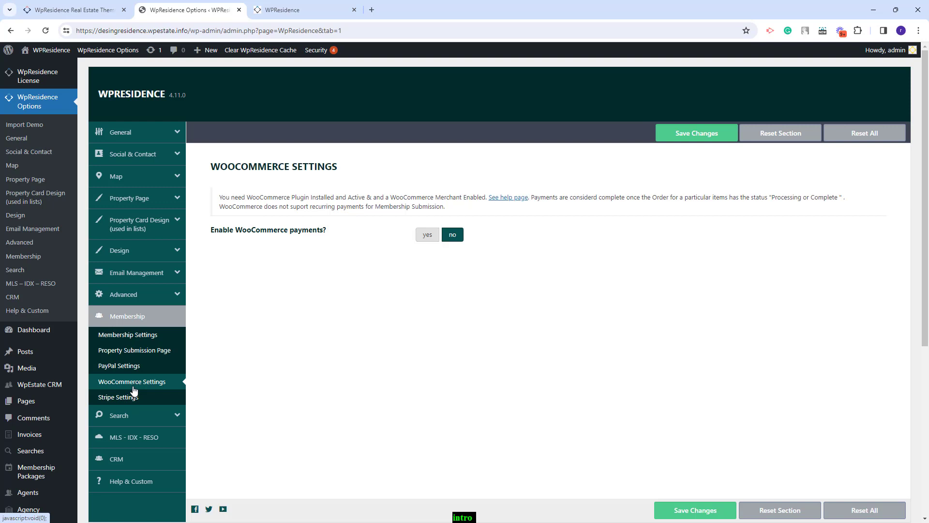
Examine the Search options, covering Advanced Search Display and the Advanced Search Form, including its price slider, amenities and custom fields setup.
left_click(119, 415)
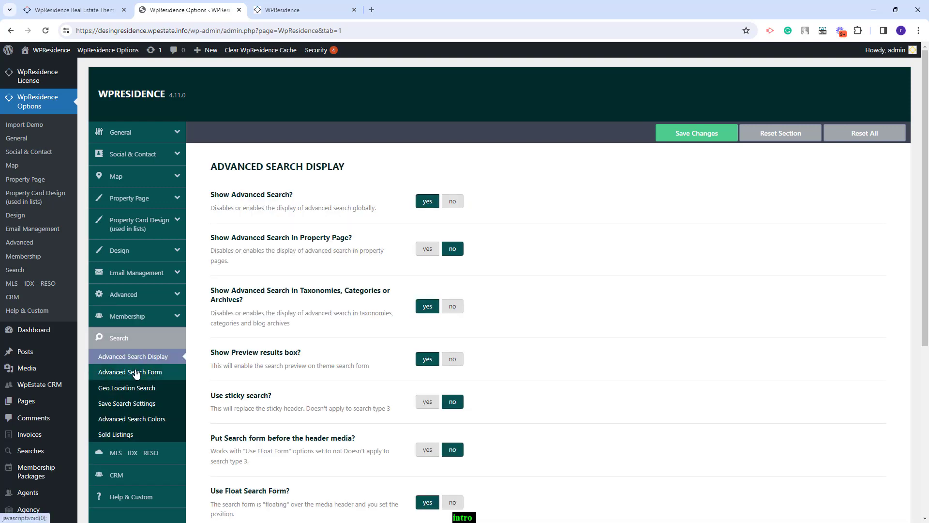
left_click(136, 373)
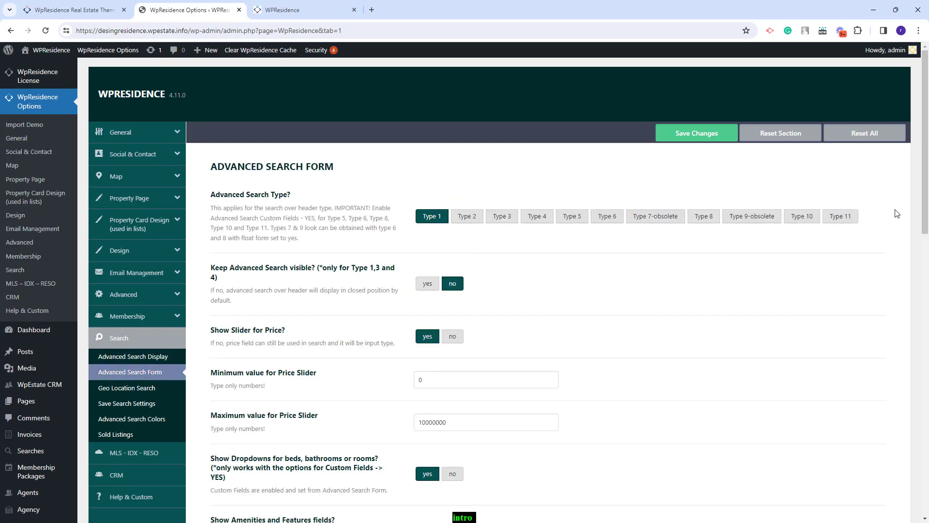
scroll(667, 222, "down", 10)
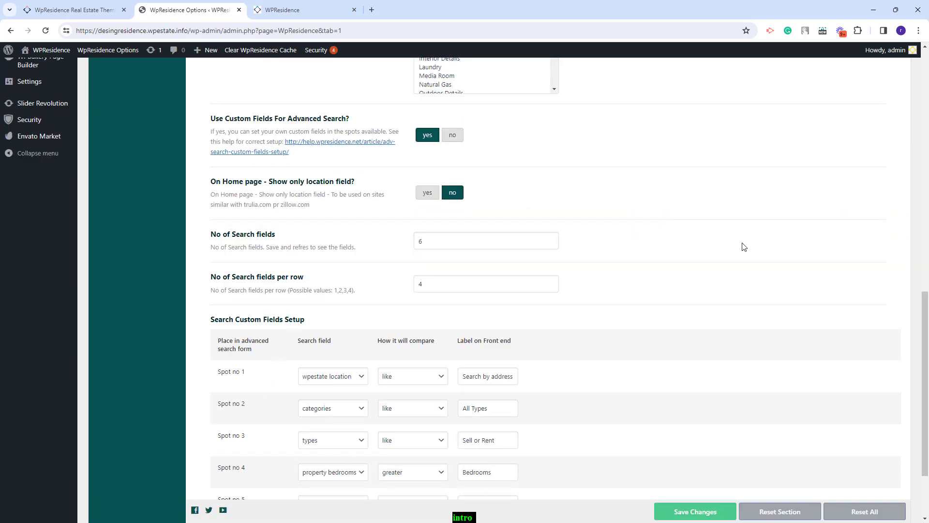
scroll(742, 246, "up", 9)
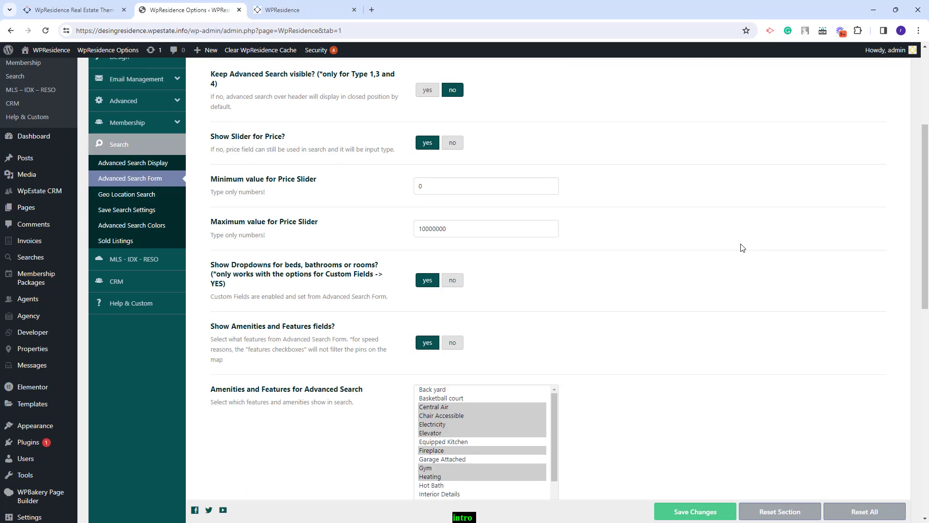
Look through the live homepage as far as its communities section and open the page for editing with Elementor.
key("ctrl+Tab")
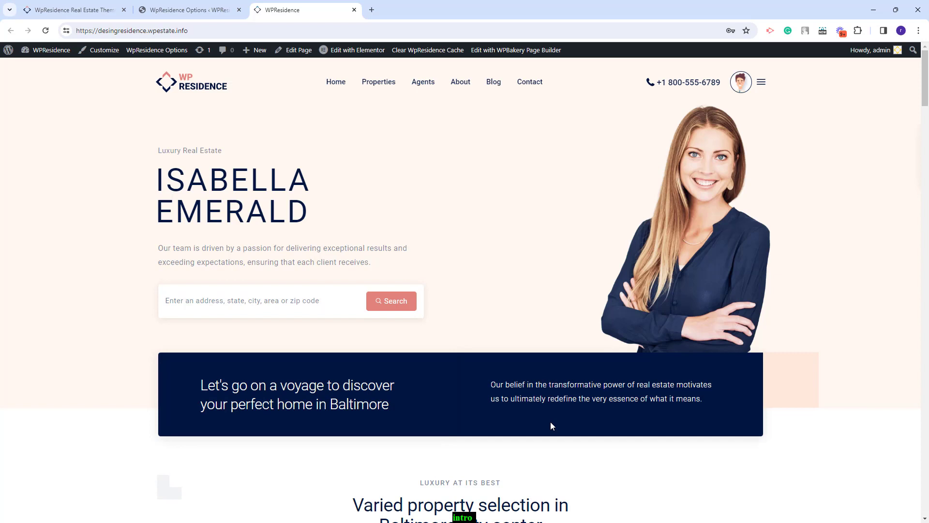
scroll(551, 421, "down", 20)
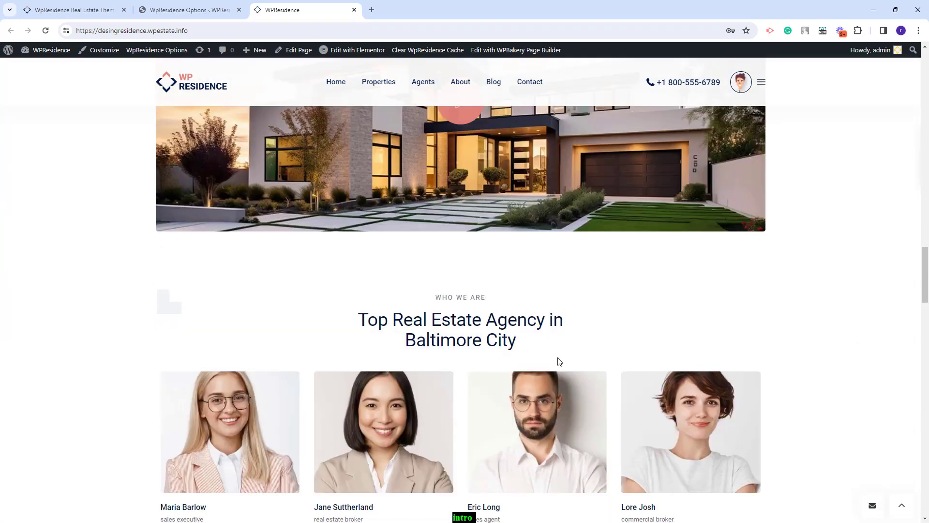
scroll(559, 361, "down", 8)
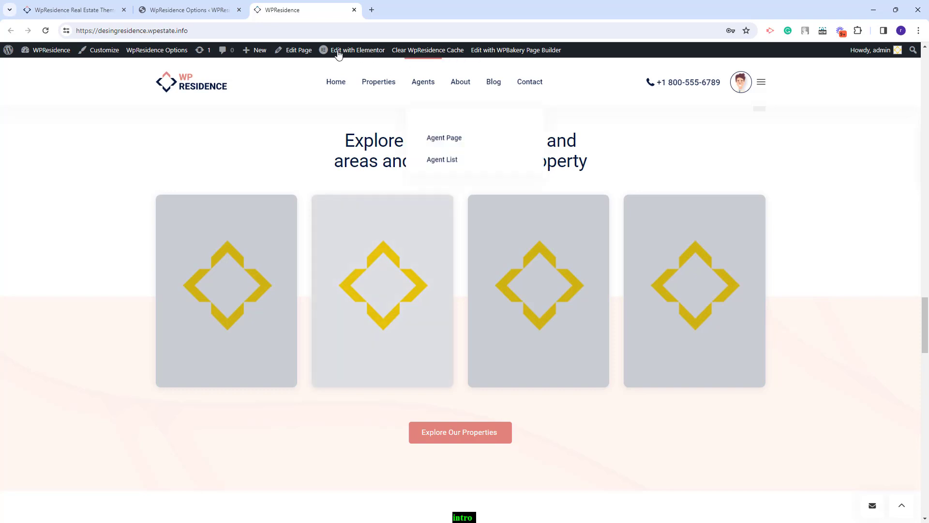
mouse_move(358, 52)
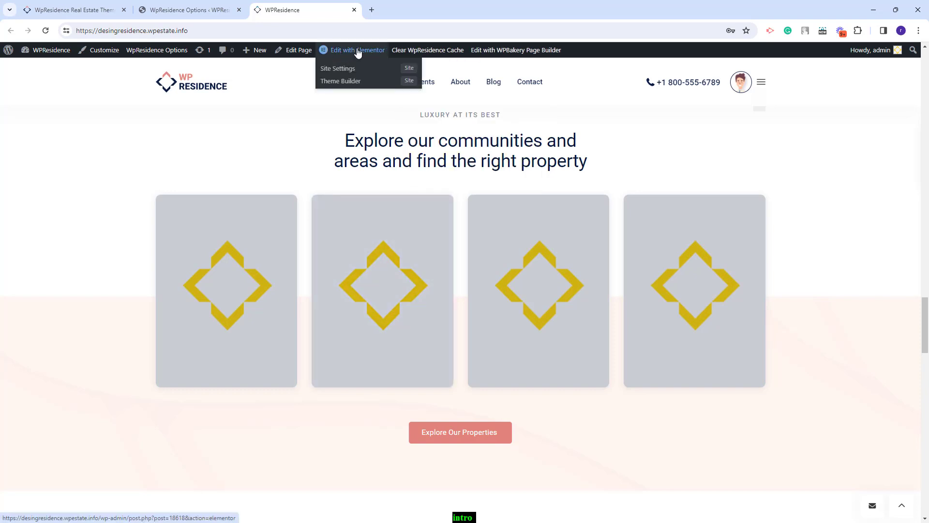
left_click(358, 52)
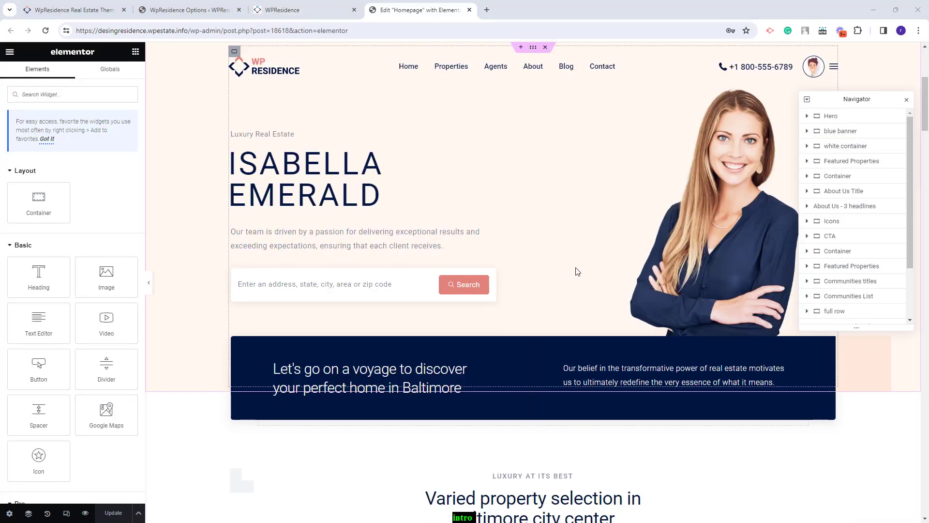
Open the settings of the WpResidence Display Categories widget in the homepage's communities section to see which terms it shows.
scroll(532, 291, "down", 10)
scroll(503, 371, "down", 15)
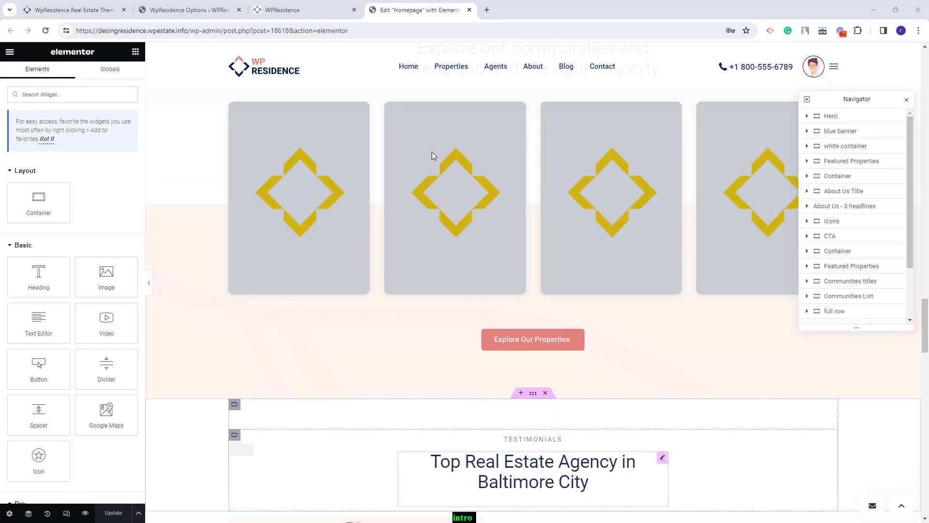
left_click(304, 248)
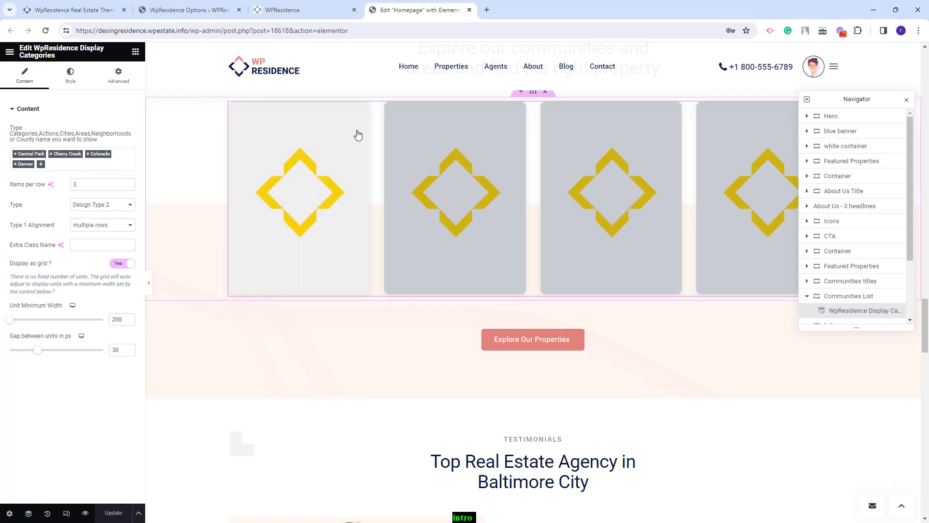
Return to the site admin and open the Cherry Creek property neighborhood for editing.
left_click(188, 9)
mouse_move(31, 353)
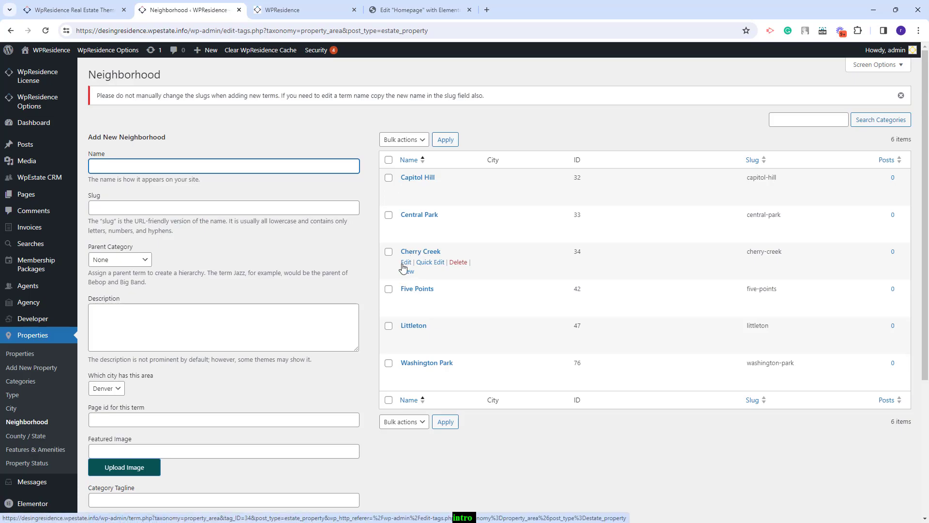
left_click(405, 264)
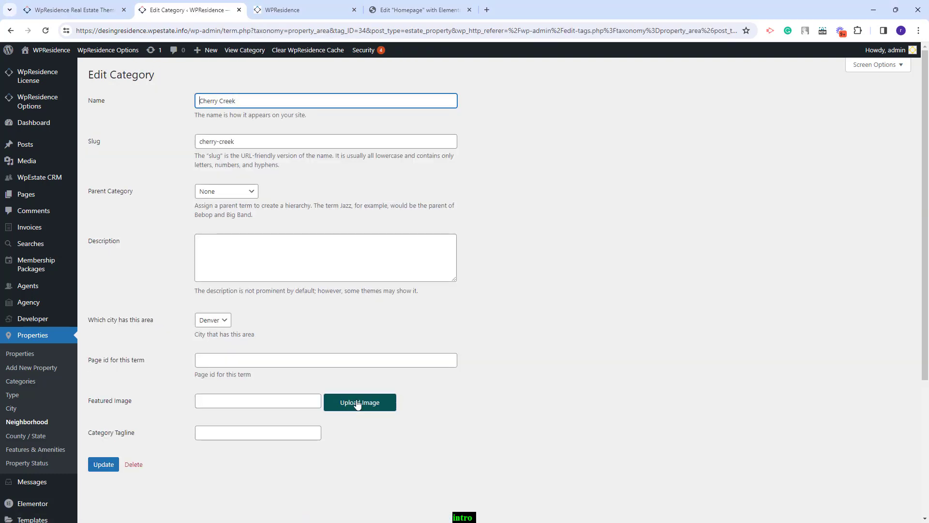
Upload the image city2 as the featured image of the Cherry Creek neighborhood and update the term.
left_click(358, 404)
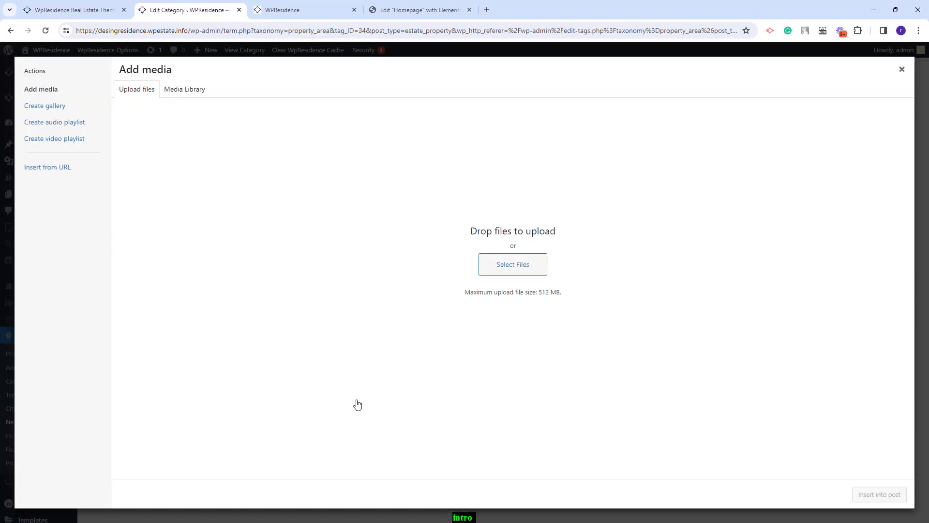
left_click(179, 94)
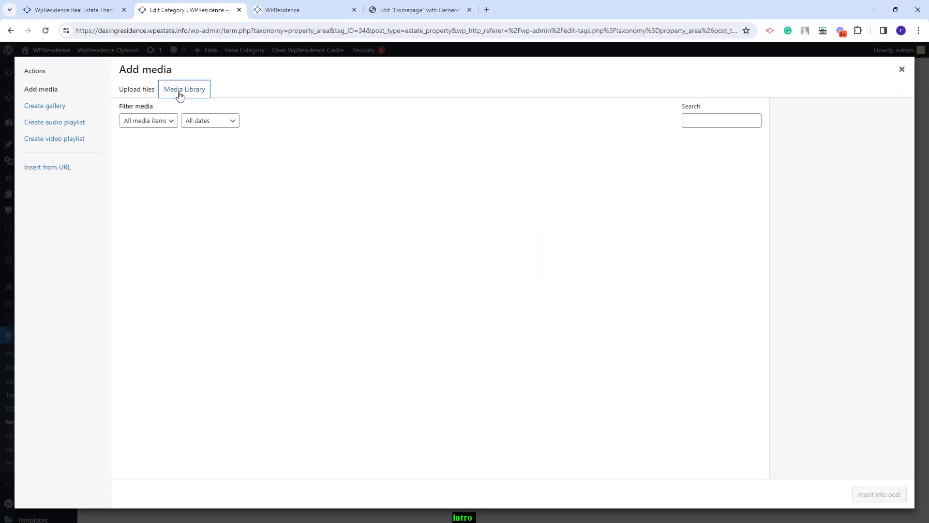
left_click(127, 94)
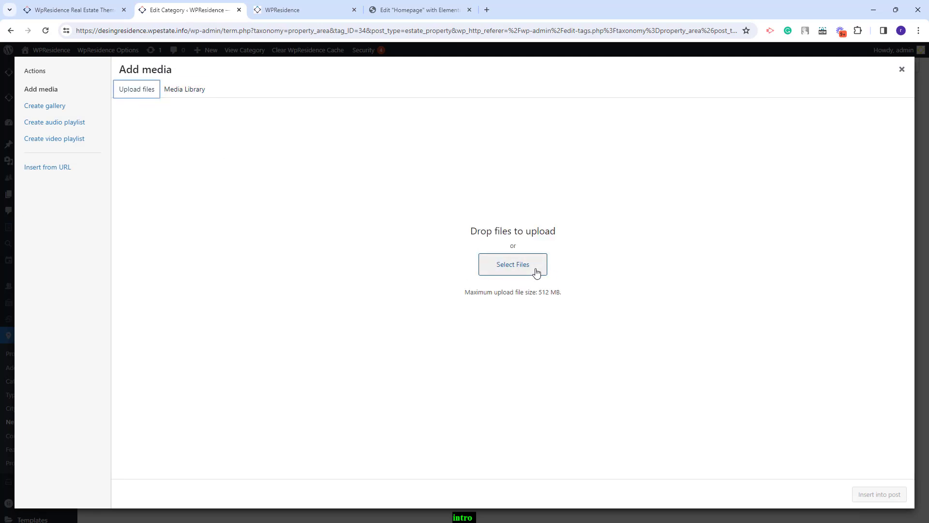
left_click(520, 264)
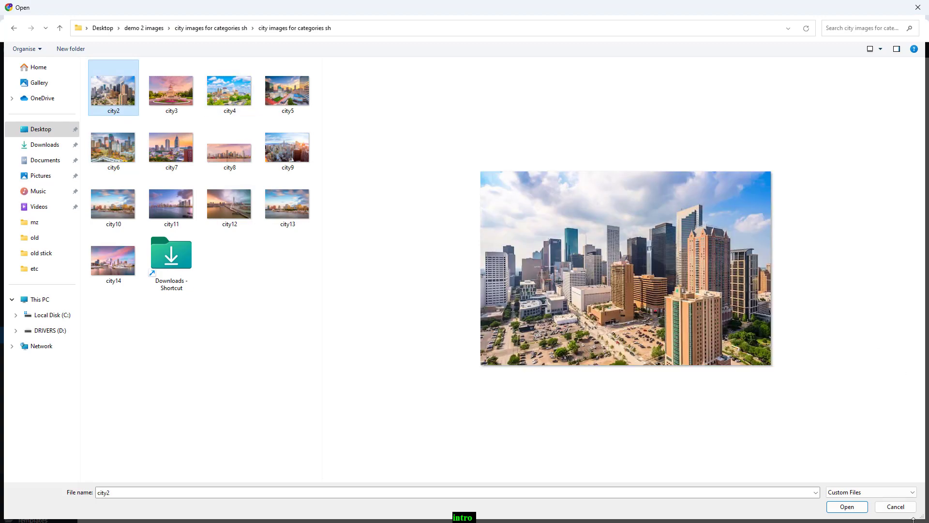
left_click(846, 506)
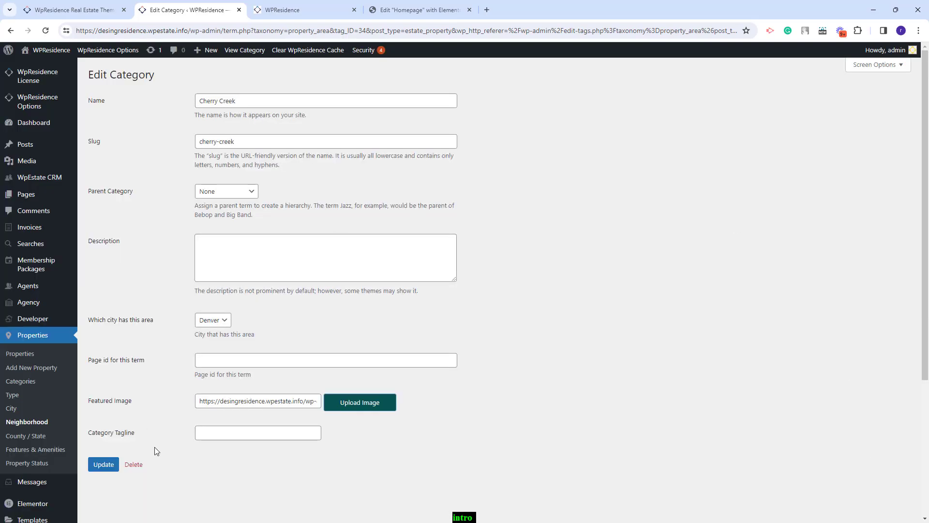
left_click(104, 465)
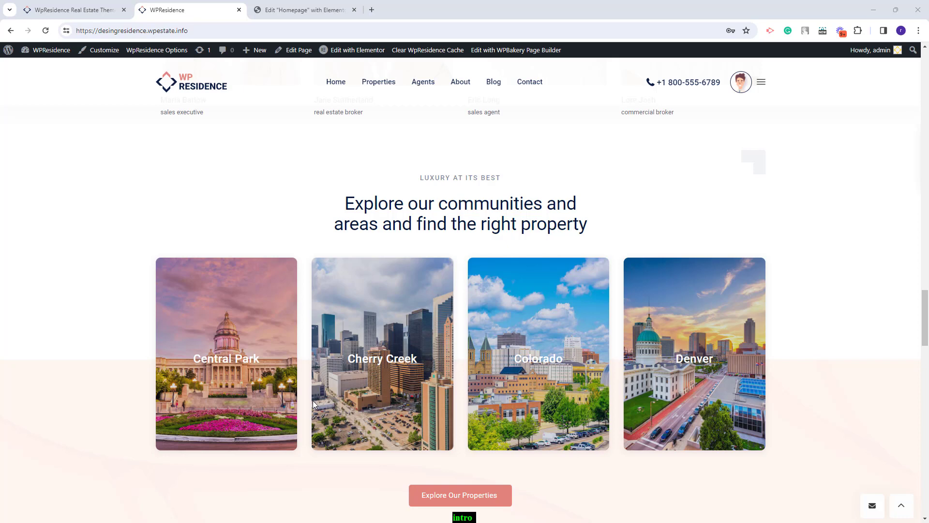
Check the communities and agents sections on the live homepage, return to its Elementor editor and toggle the Navigator.
scroll(312, 402, "up", 6)
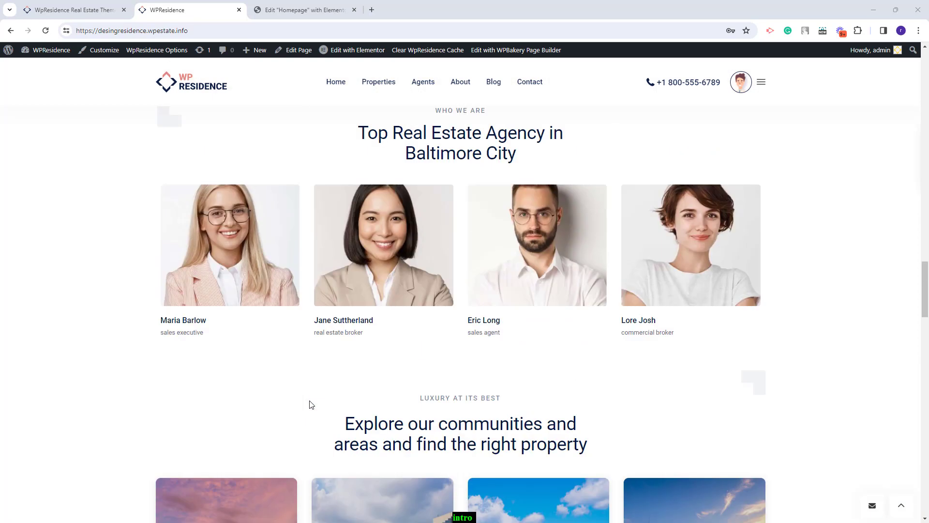
left_click(274, 10)
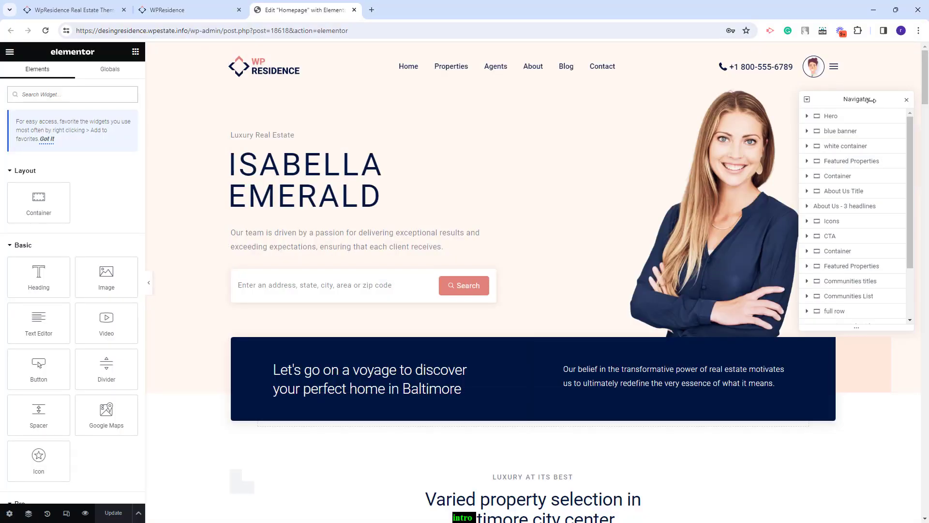
left_click(29, 515)
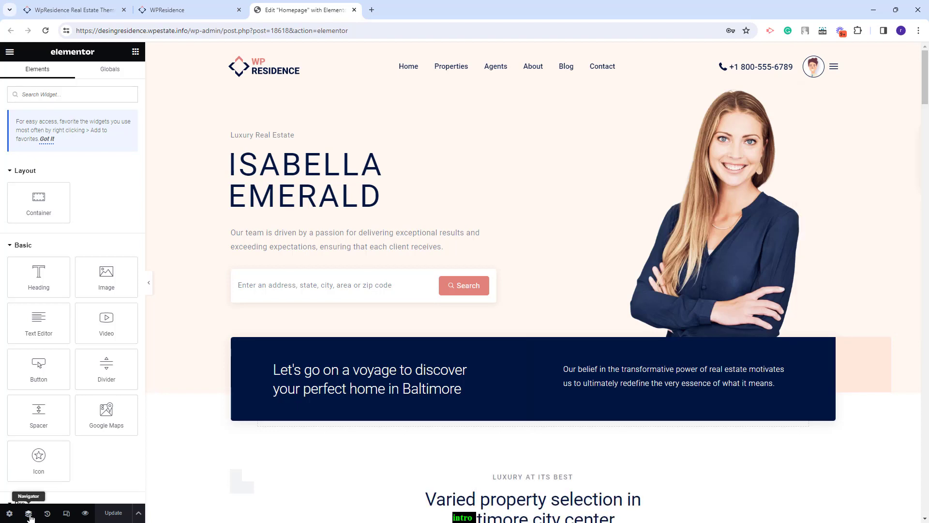
Show the page structure in the Navigator and examine the Hero container's background image settings.
left_click(29, 514)
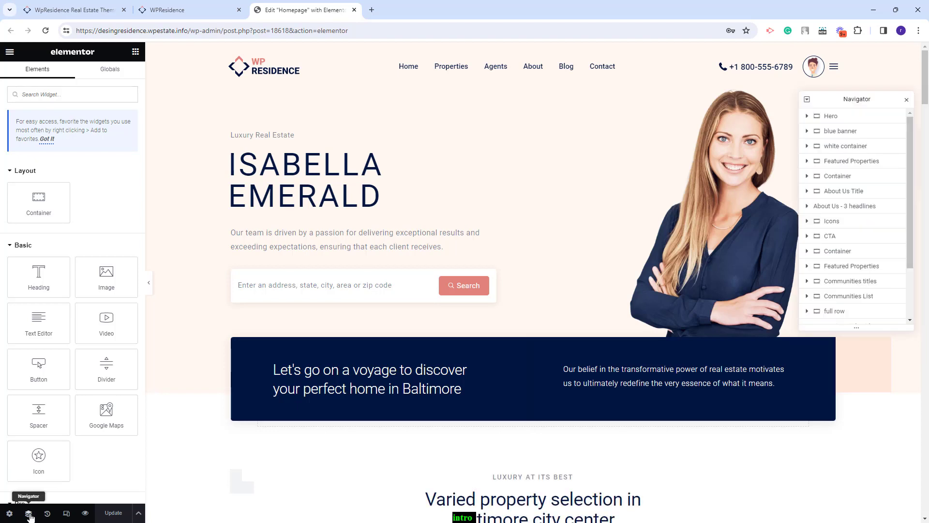
left_click(831, 117)
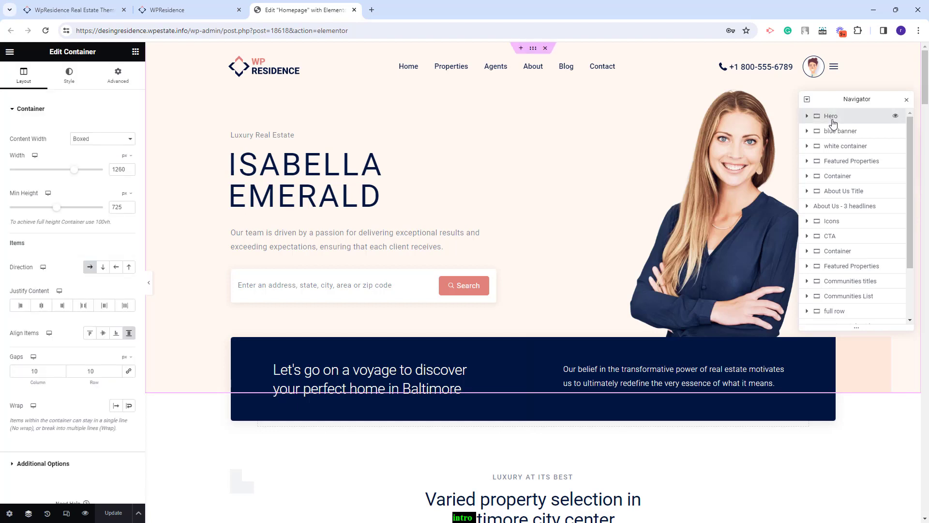
left_click(831, 118)
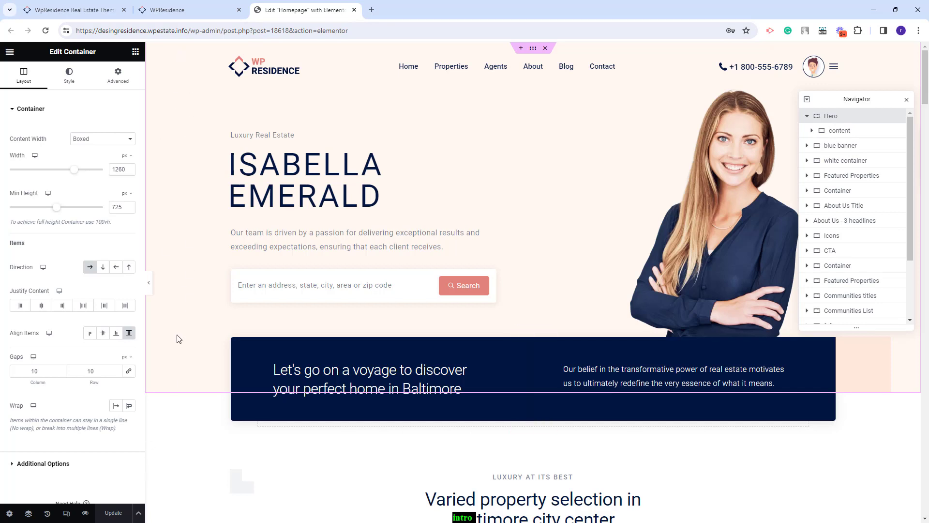
left_click(70, 83)
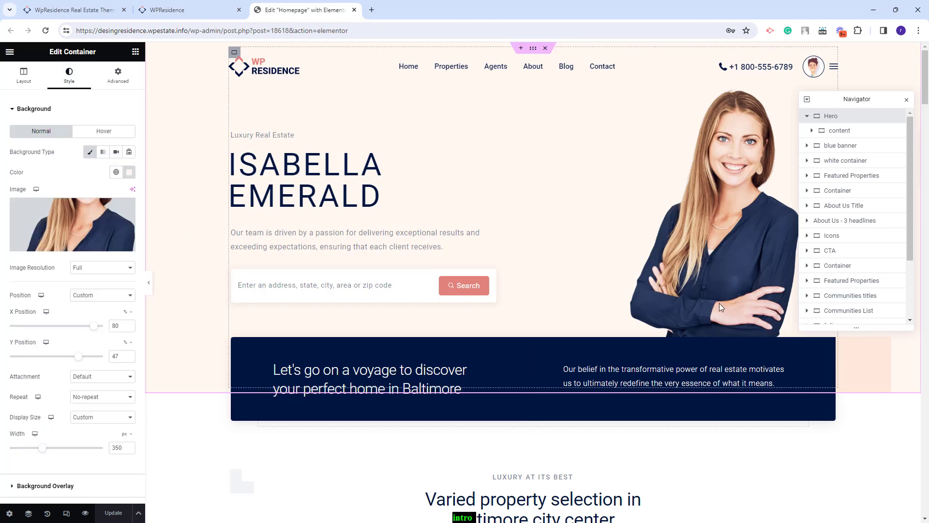
mouse_move(40, 214)
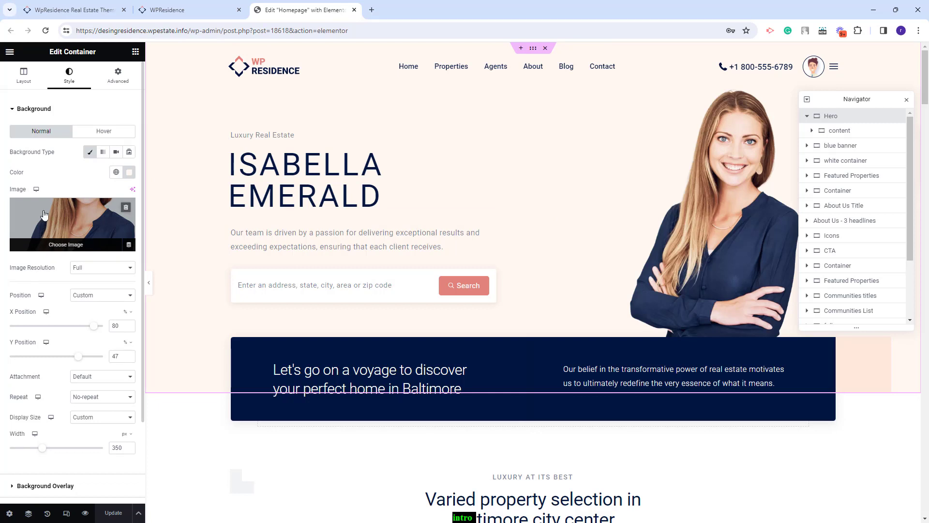
Inspect the Hero section's headings and text, and open the form fields of its Search Form Builder widget.
left_click(250, 141)
left_click(269, 185)
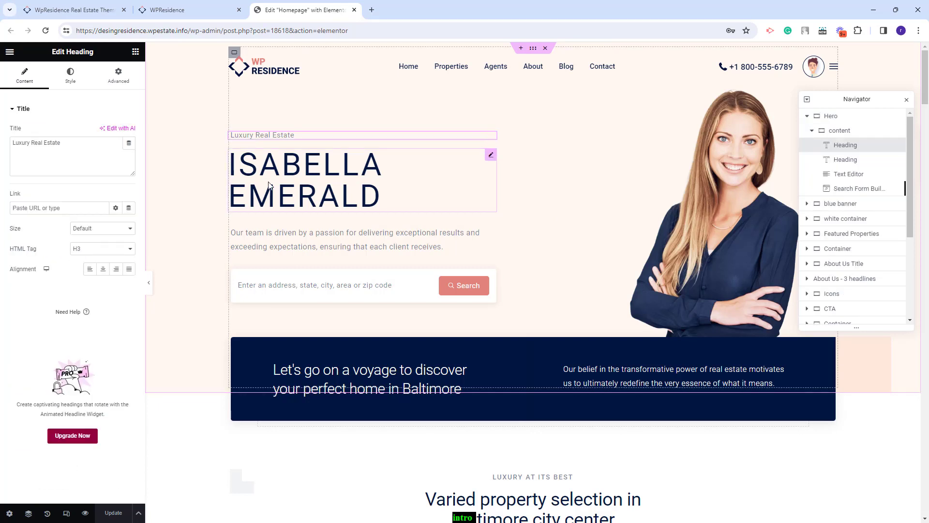
left_click(282, 238)
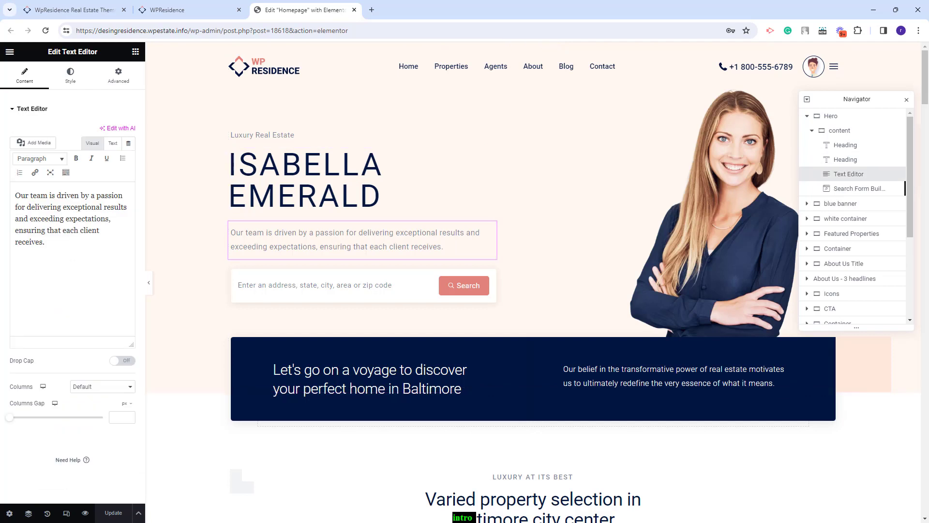
left_click(285, 296)
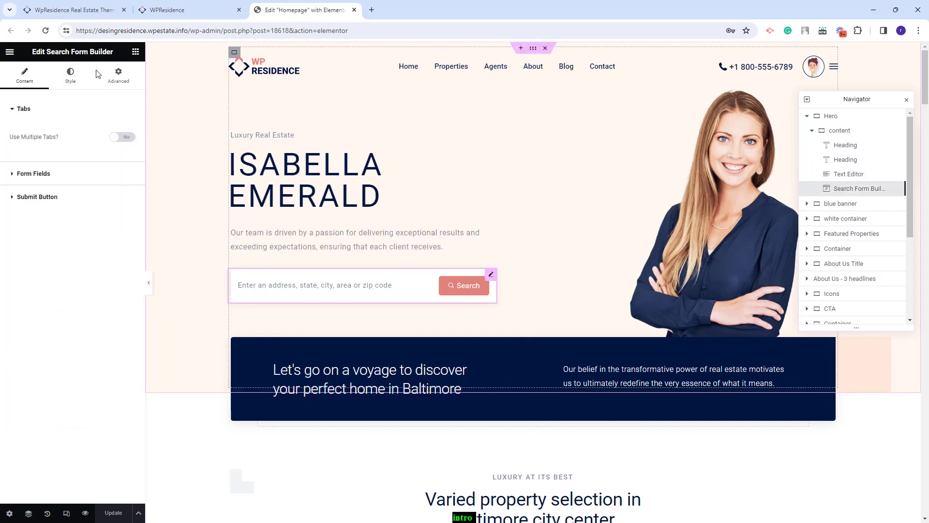
left_click(37, 173)
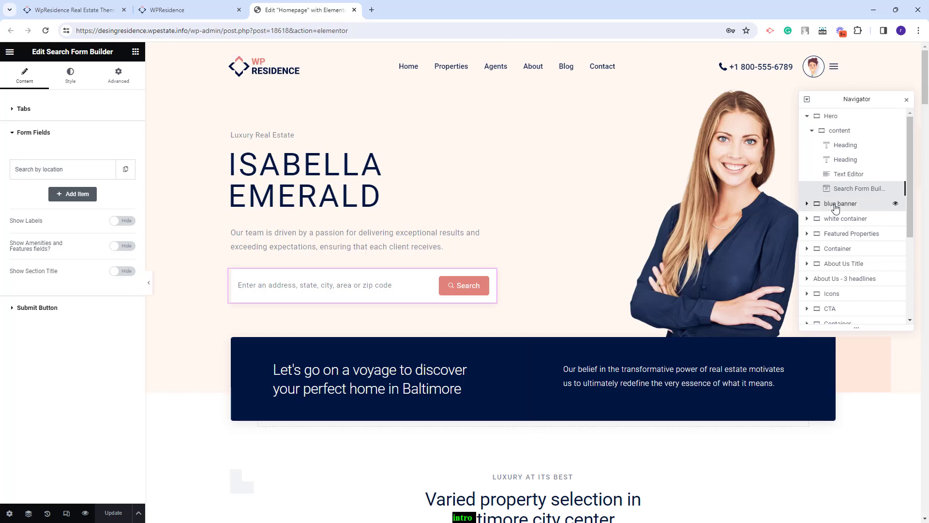
Examine the blue banner's left column, checking its background color and its heading content.
left_click(818, 203)
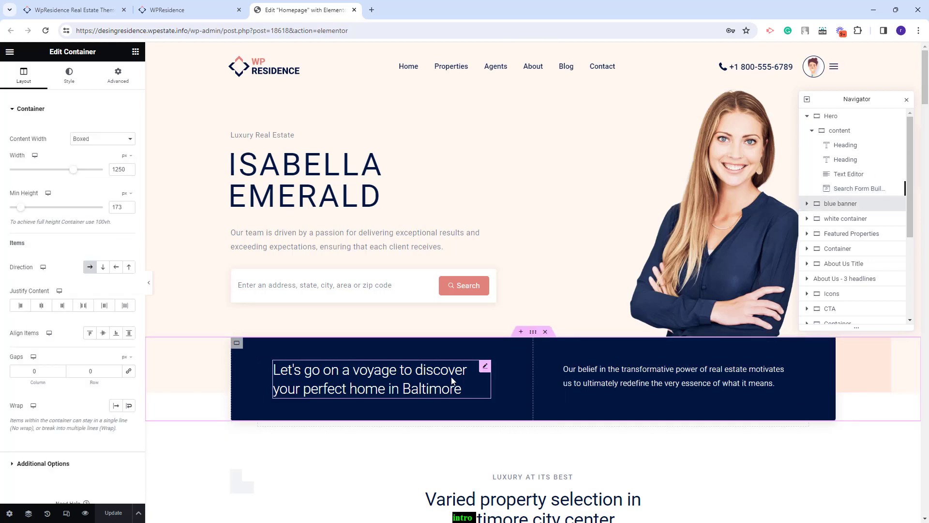
left_click(807, 204)
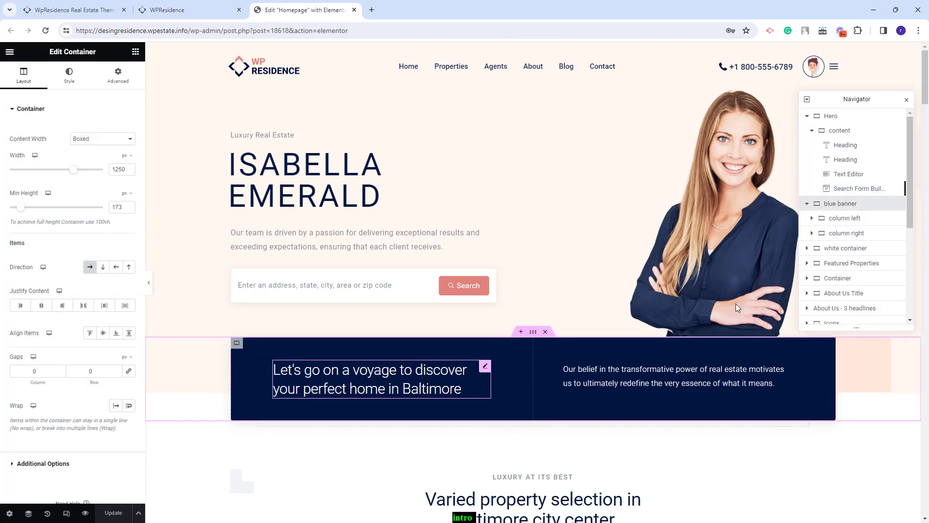
left_click(831, 217)
left_click(69, 75)
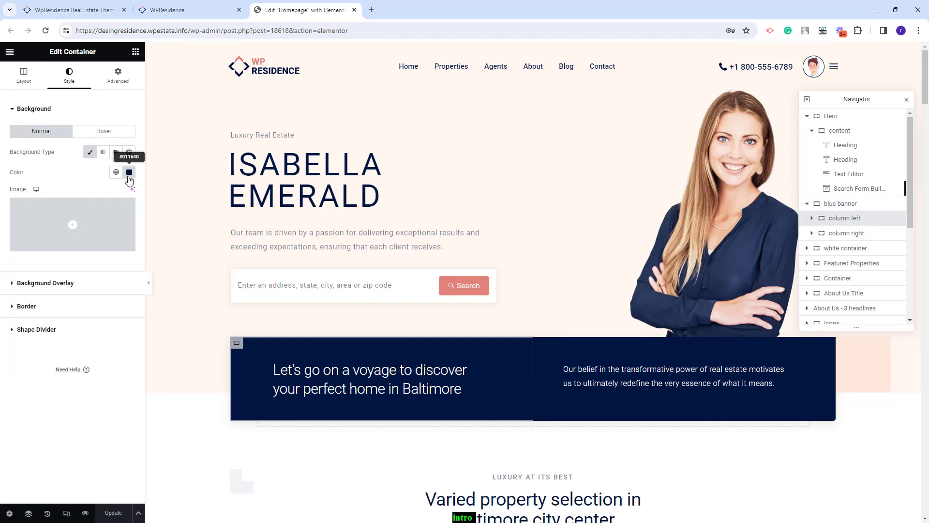
left_click(303, 377)
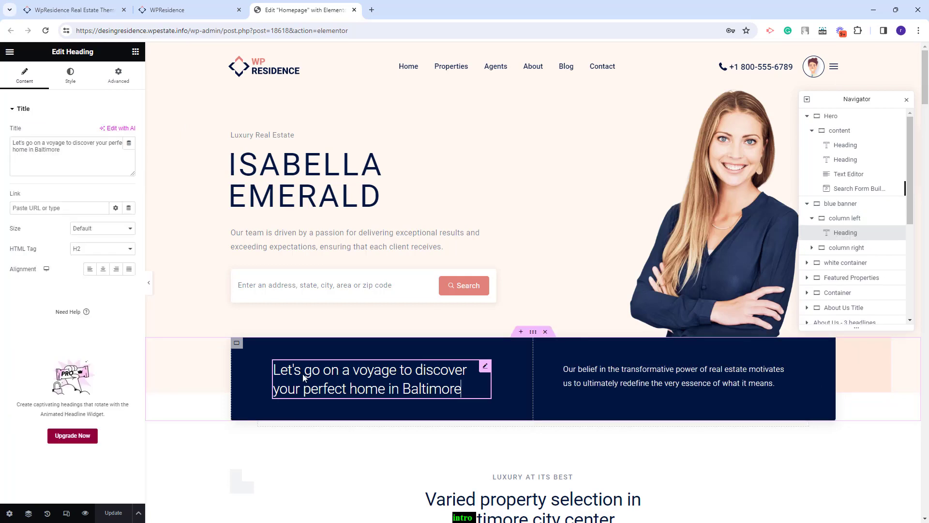
Check the blue banner's right column background and text, and view the banner container's advanced margin settings.
left_click(585, 349)
left_click(69, 75)
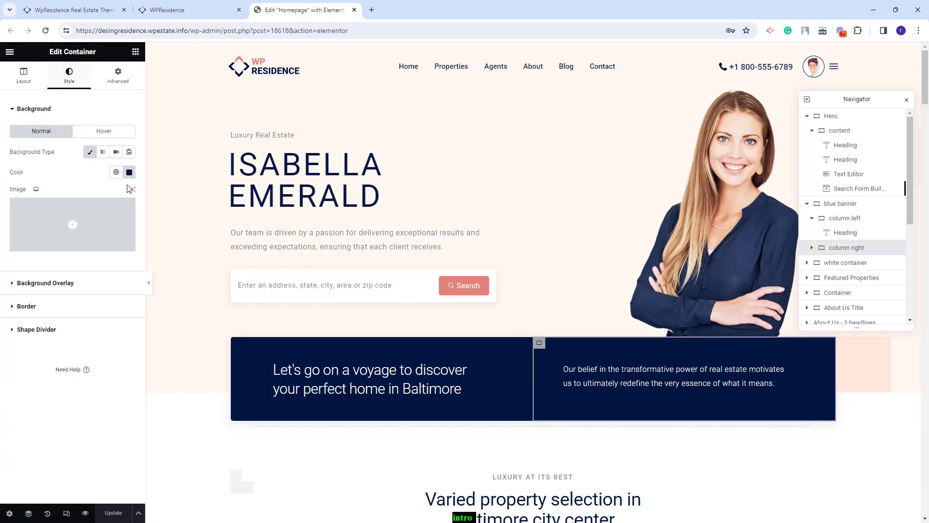
left_click(593, 370)
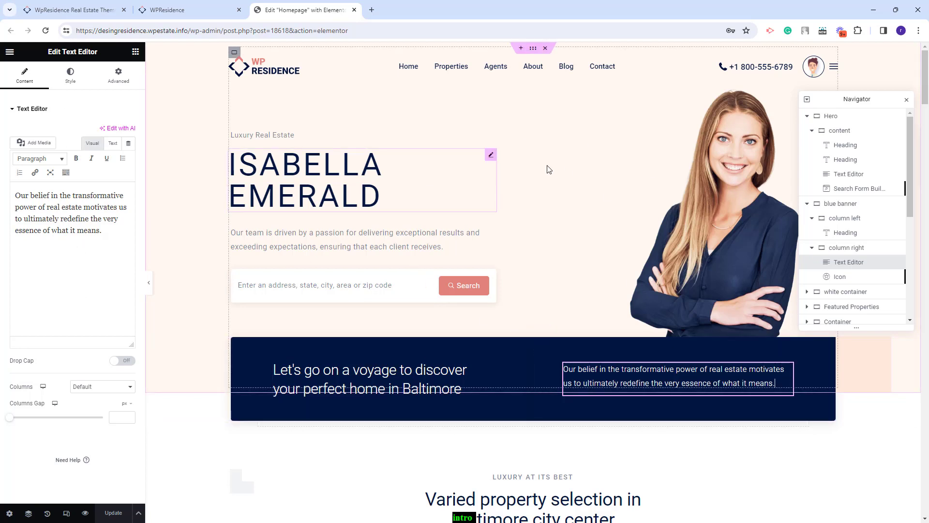
left_click(847, 208)
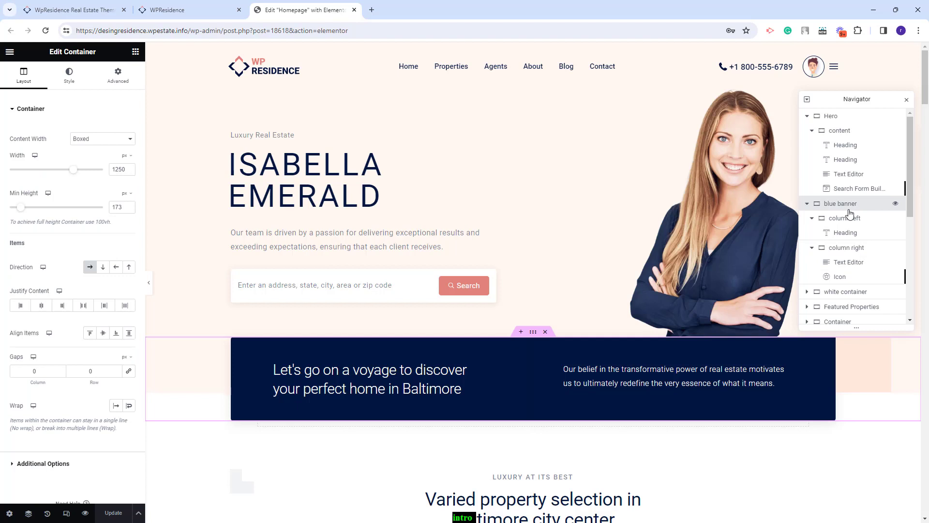
left_click(109, 85)
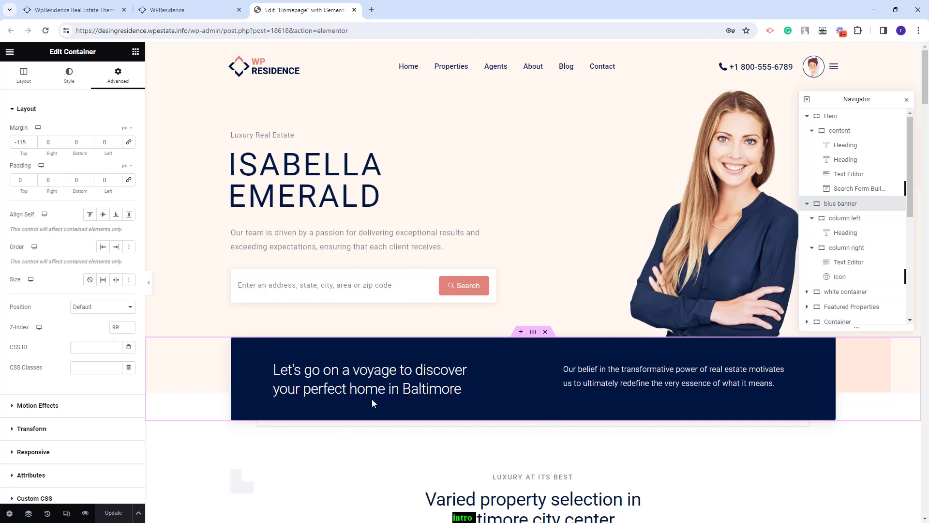
Inspect the white container and the Featured Properties title section, and open the style settings of its decorative icon.
left_click(587, 256)
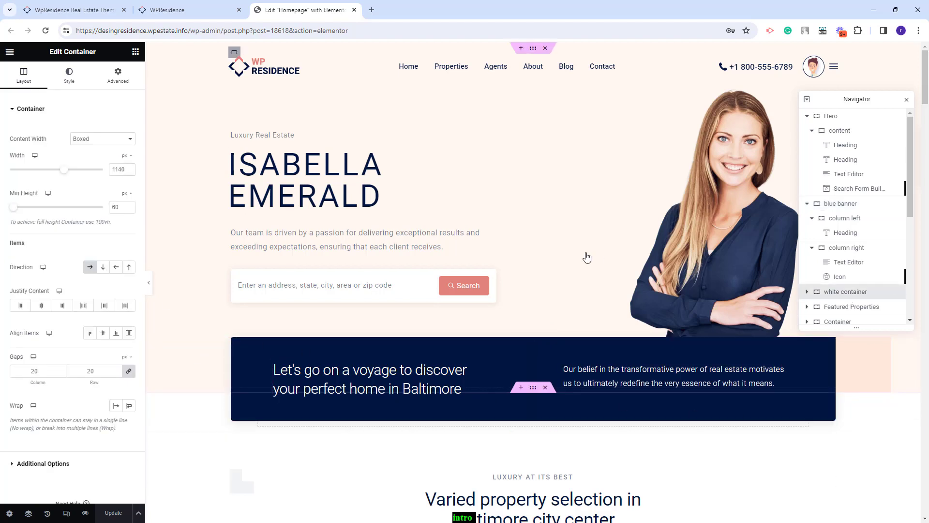
scroll(286, 336, "down", 3)
left_click(286, 335)
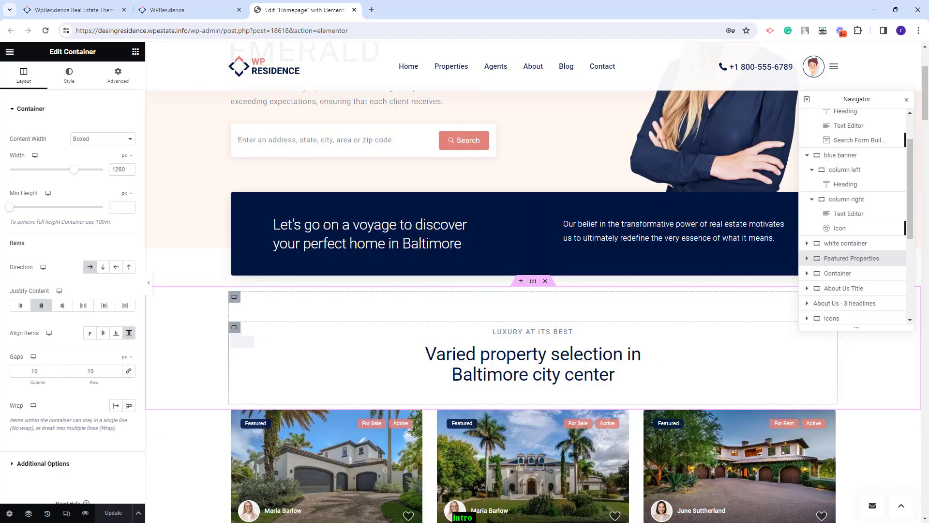
left_click(236, 341)
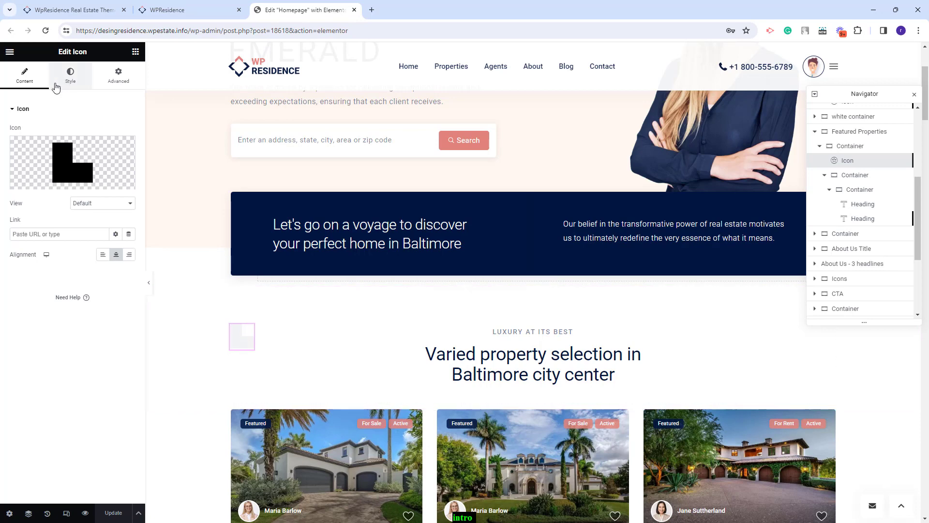
left_click(69, 78)
Examine the content and filter settings of the WpResidence Items List widget that displays the properties.
scroll(639, 371, "down", 5)
left_click(639, 372)
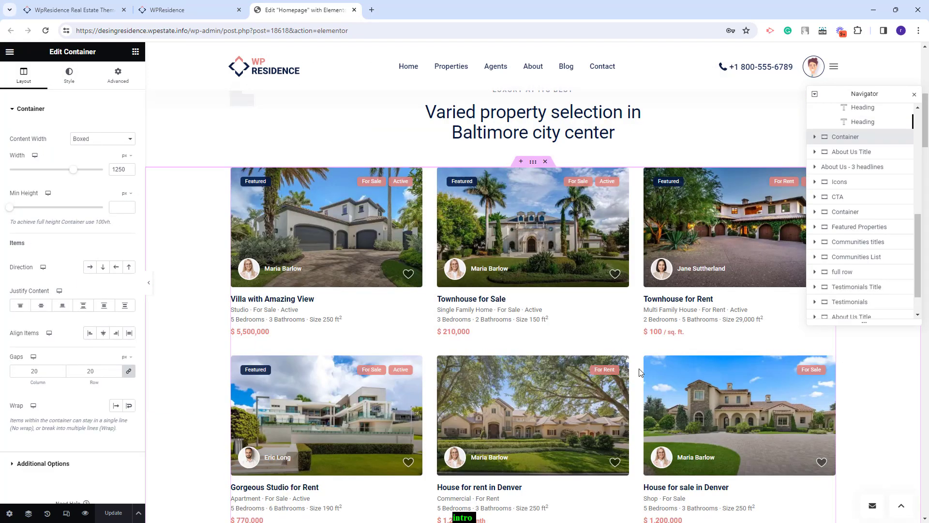
left_click(426, 376)
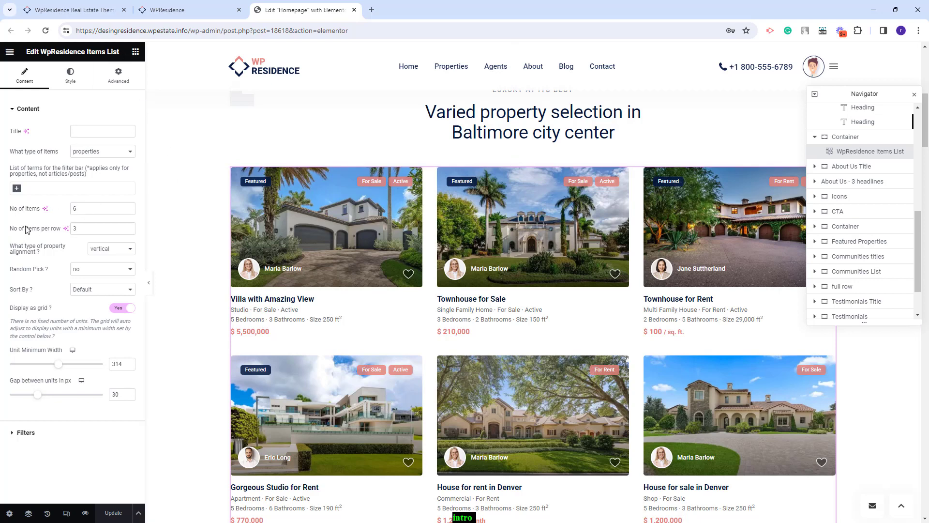
left_click(27, 433)
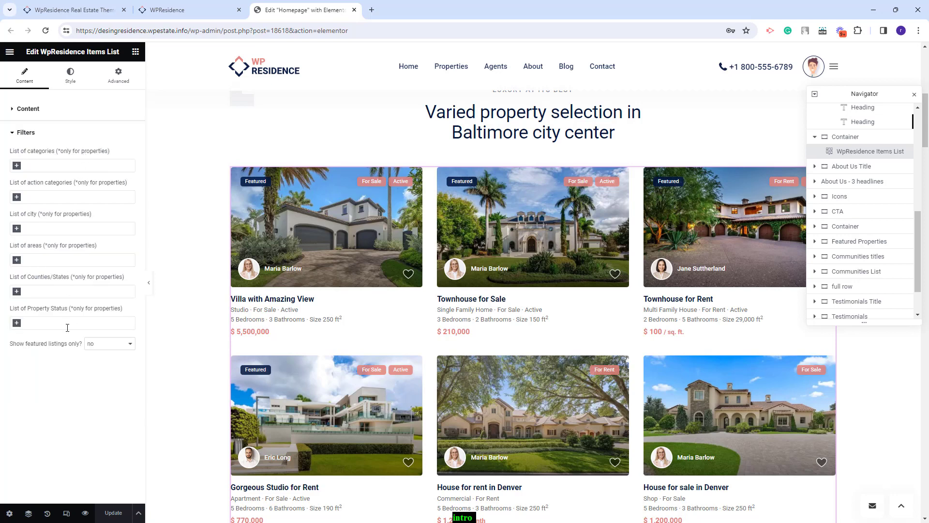
Inspect the About Us title section and the icon, heading and text of the Buy A Property card.
left_click(850, 166)
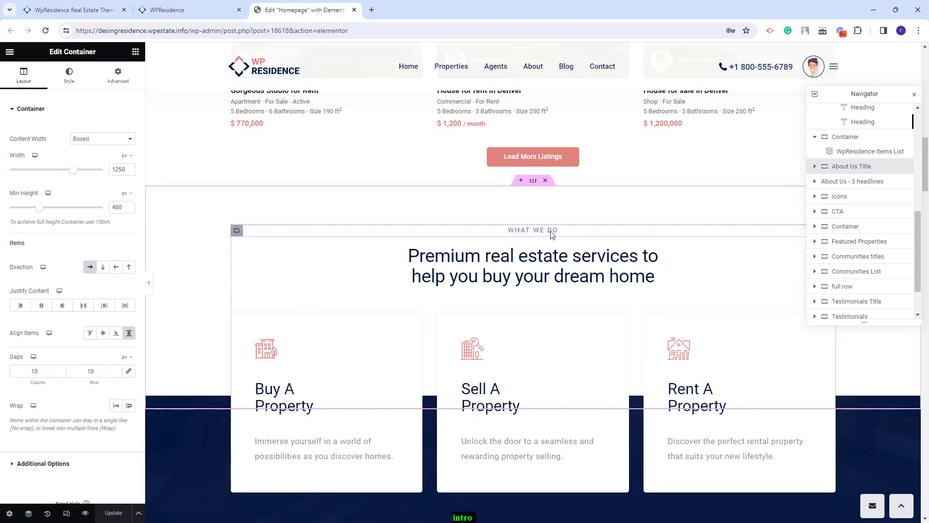
left_click(551, 269)
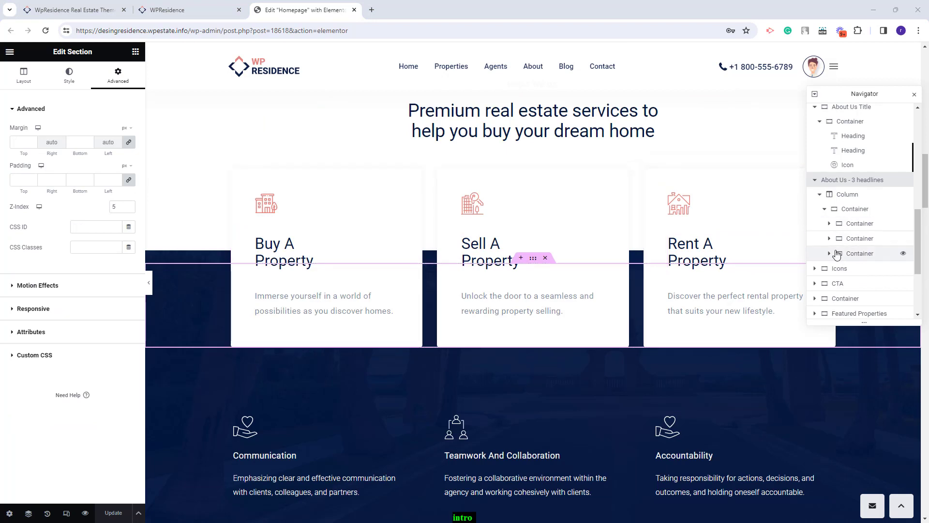
left_click(322, 215)
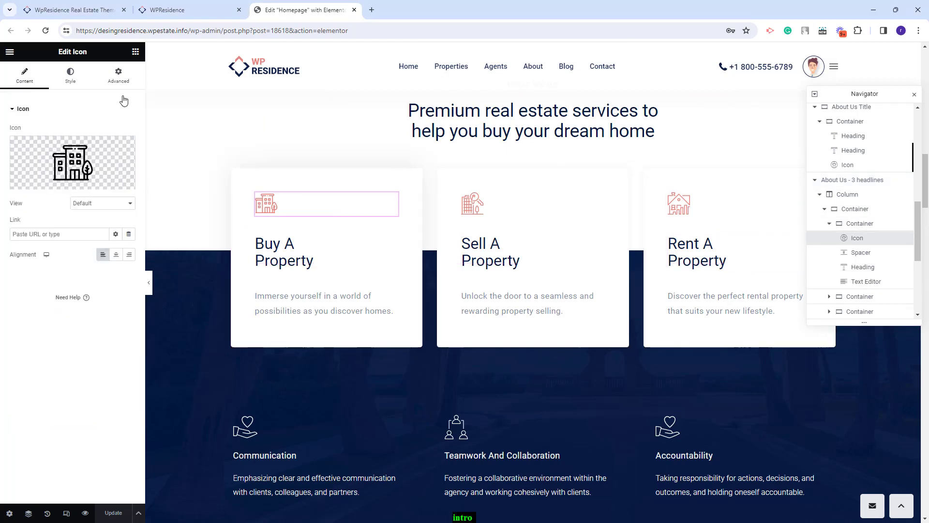
left_click(283, 254)
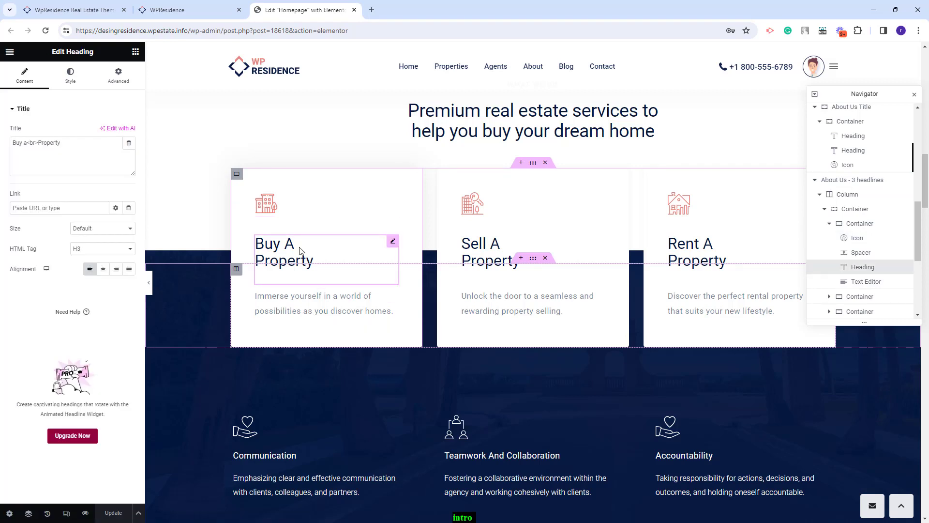
left_click(307, 310)
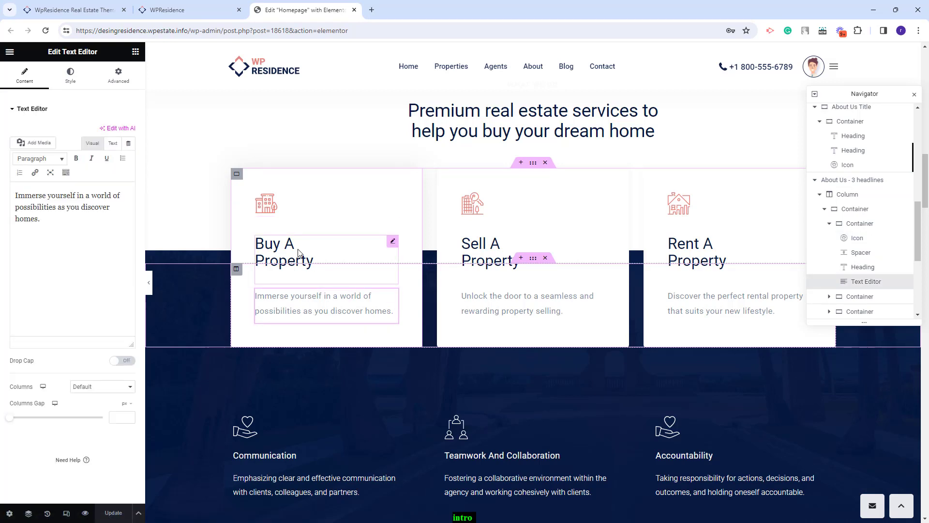
Inspect the widgets that make up the Sell A Property card and the text of the Rent A Property card.
left_click(513, 205)
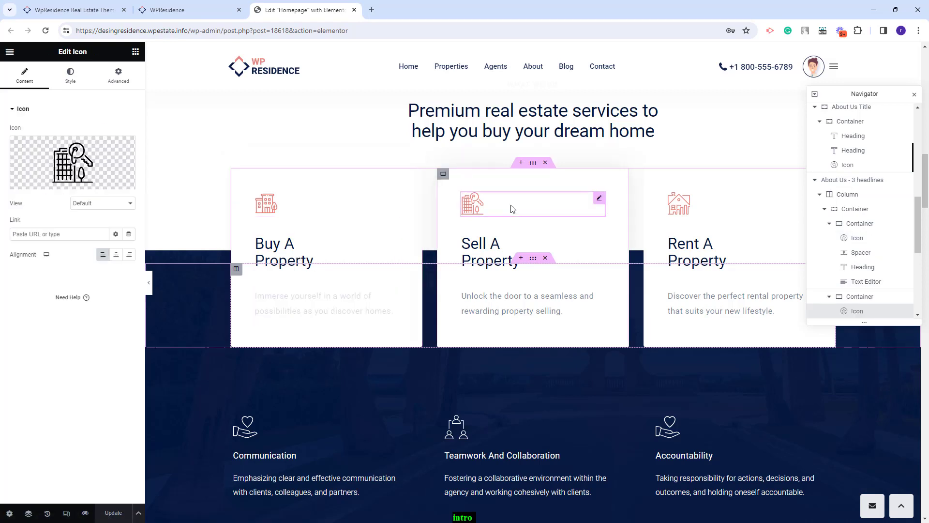
left_click(486, 255)
left_click(506, 312)
left_click(716, 309)
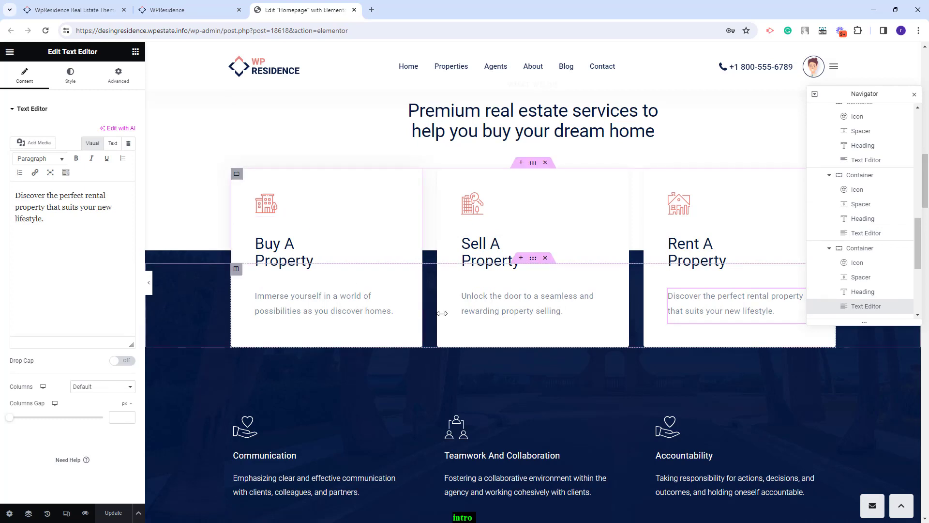
Set the top margin of the column in the About Us - 3 headlines section to -198 px.
left_click(631, 289)
left_click(847, 170)
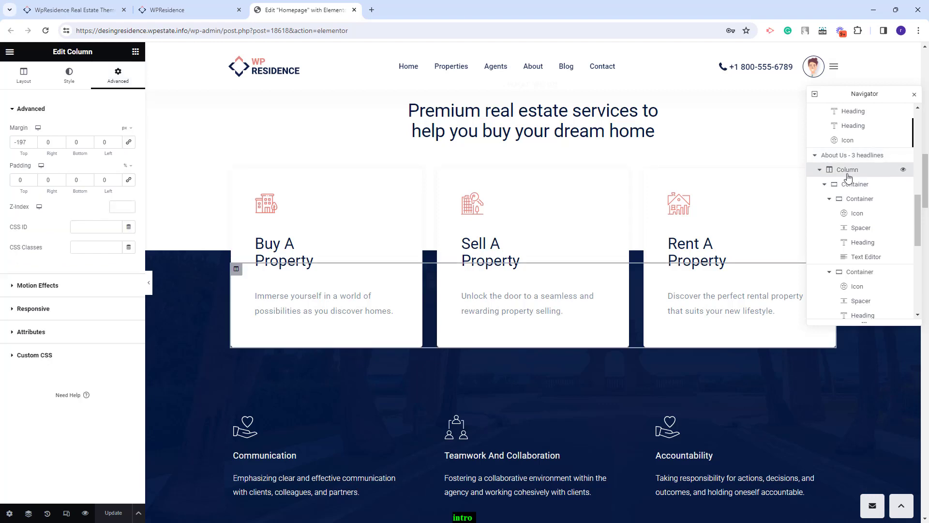
left_click(32, 144)
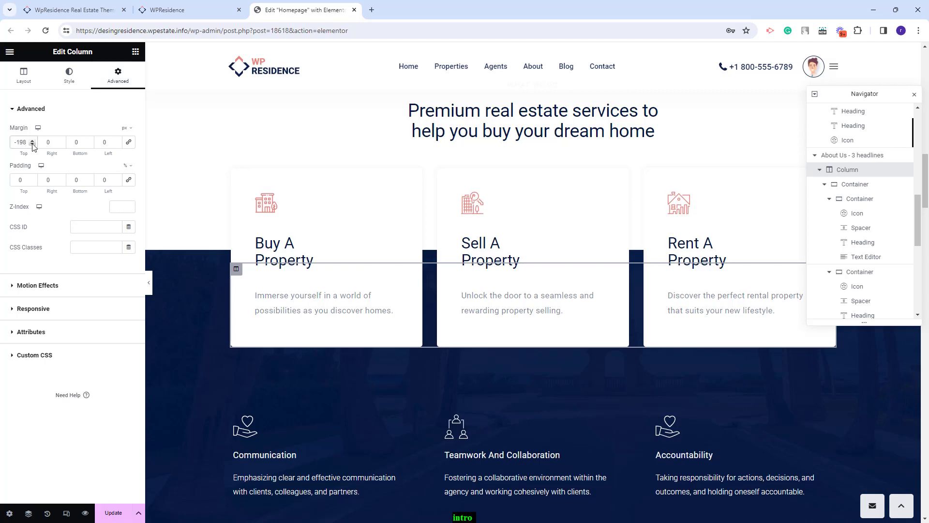
Find the Icons section and view the content settings of its Communication icon box.
scroll(862, 220, "down", 5)
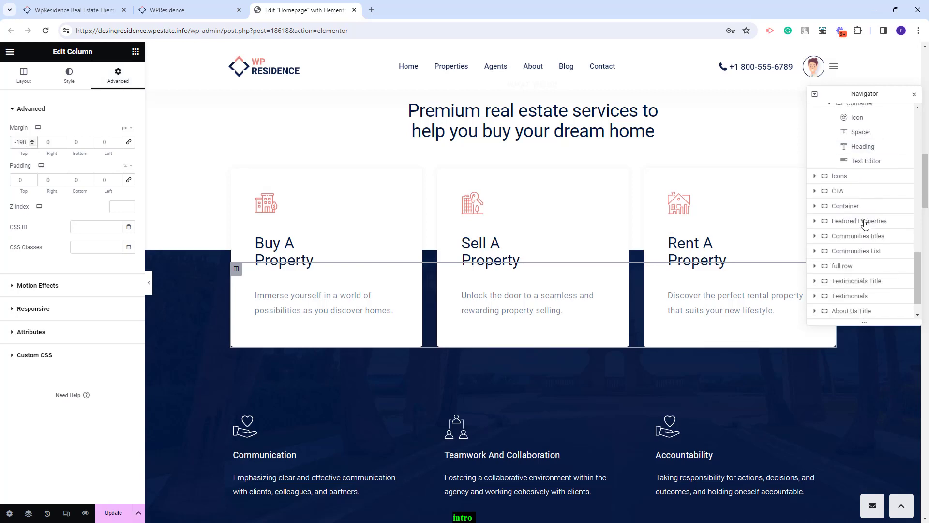
left_click(840, 176)
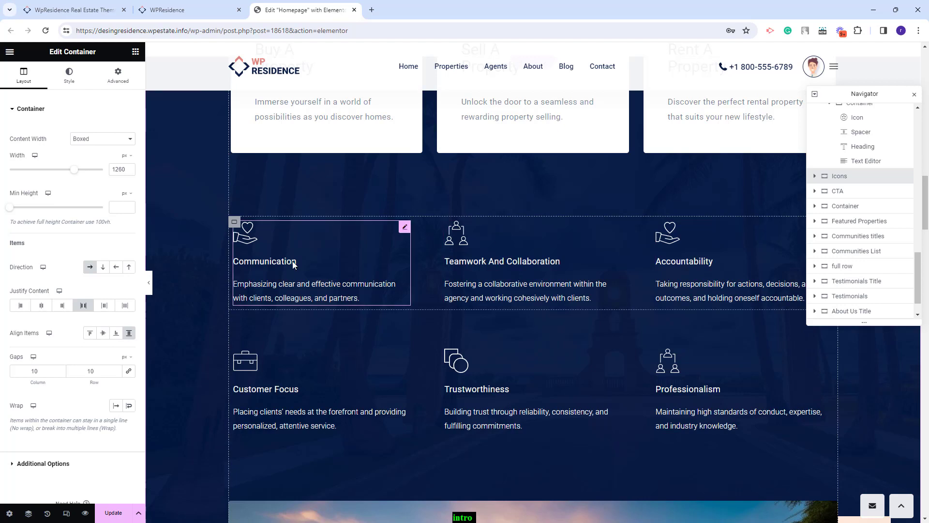
left_click(255, 238)
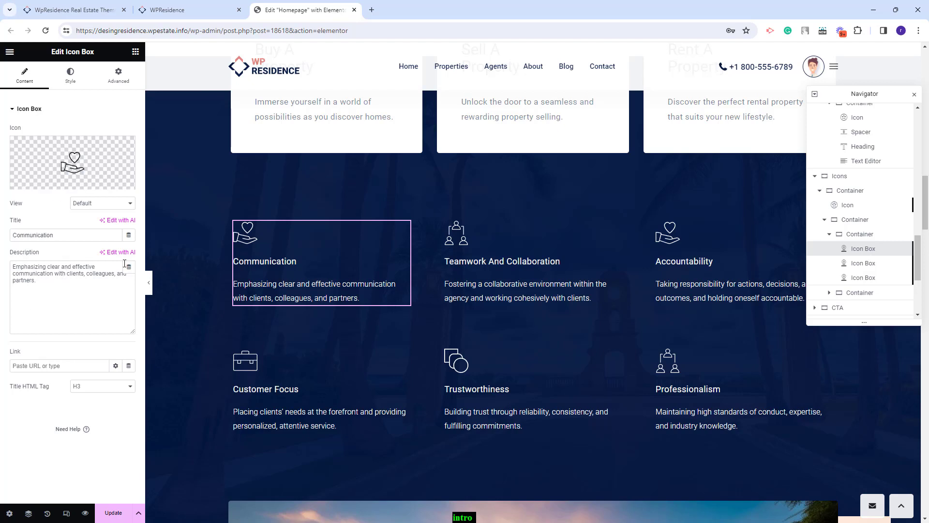
View the content settings of the Teamwork and Collaboration, Accountability and Trustworthiness icon boxes.
left_click(521, 272)
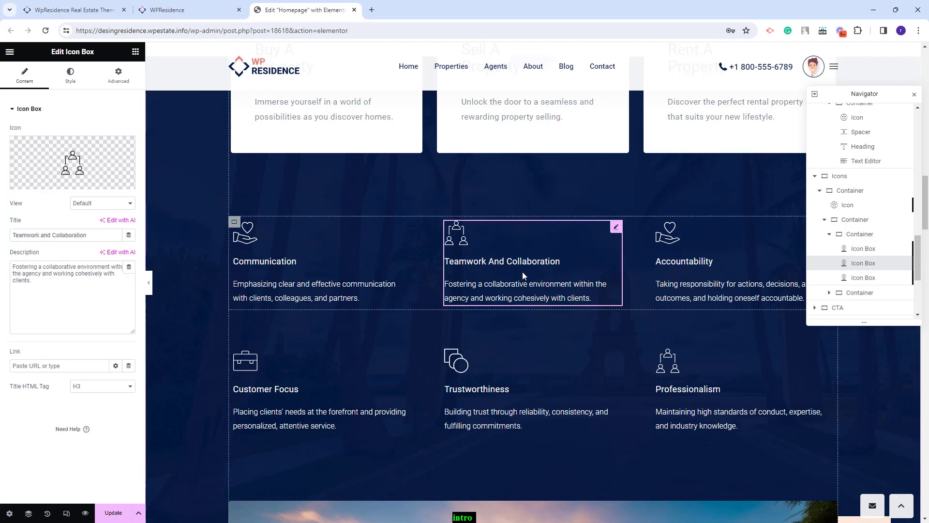
left_click(720, 283)
left_click(487, 408)
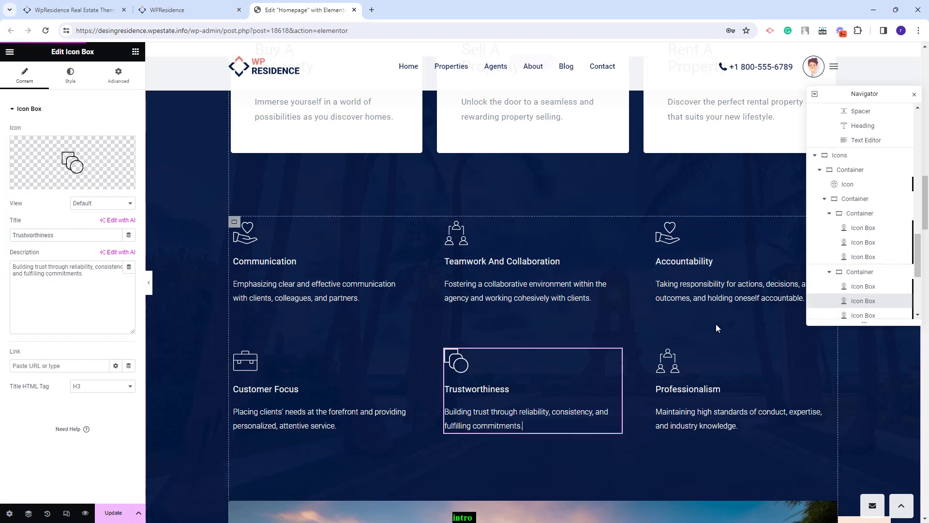
Inspect the background image and background overlay style settings of the Icons section.
left_click(840, 158)
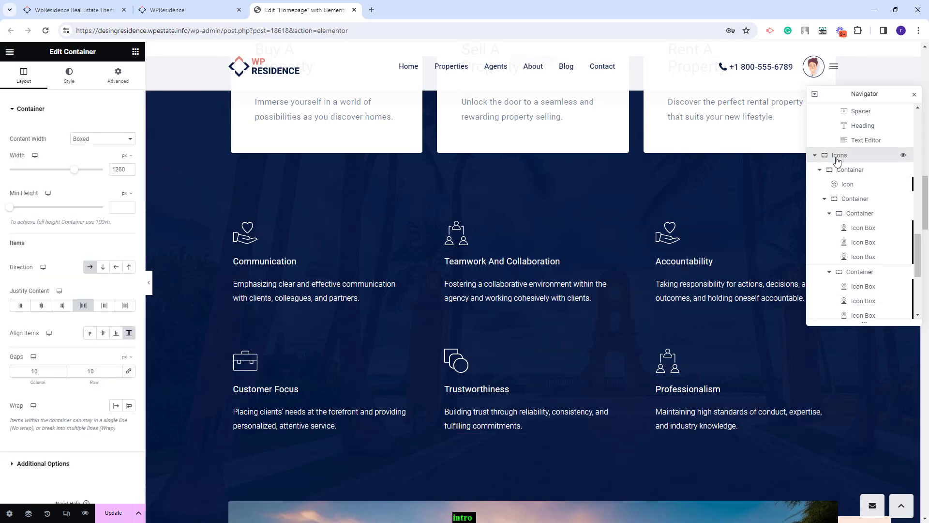
left_click(61, 79)
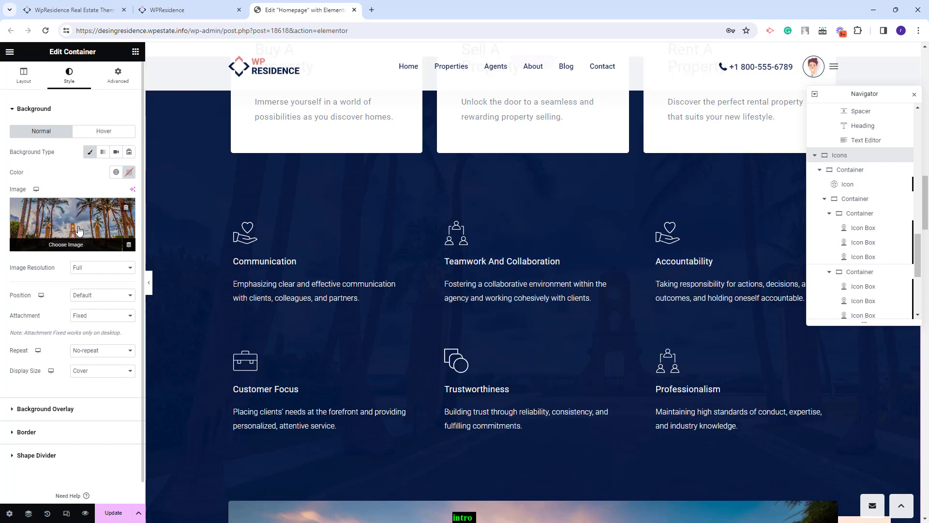
left_click(65, 411)
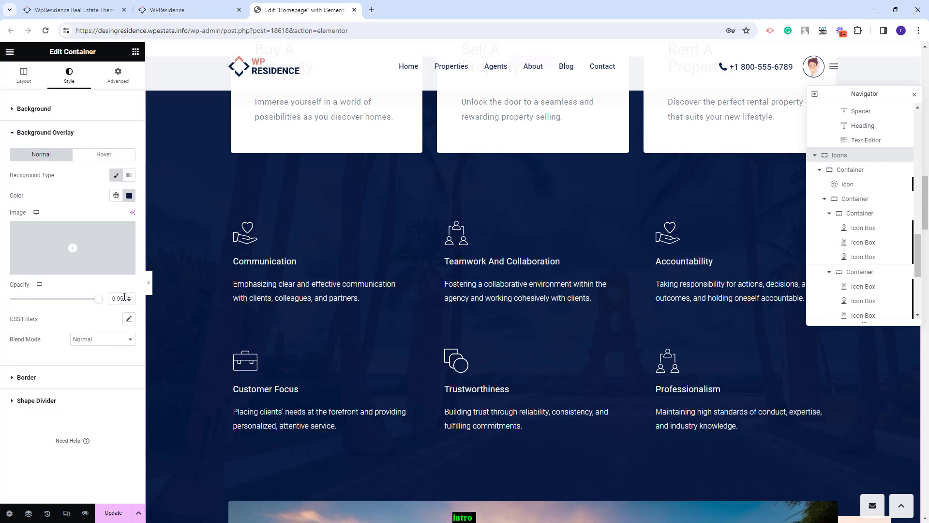
Find the CTA section and inspect the background image settings of its inner container.
scroll(696, 289, "down", 5)
scroll(871, 223, "down", 3)
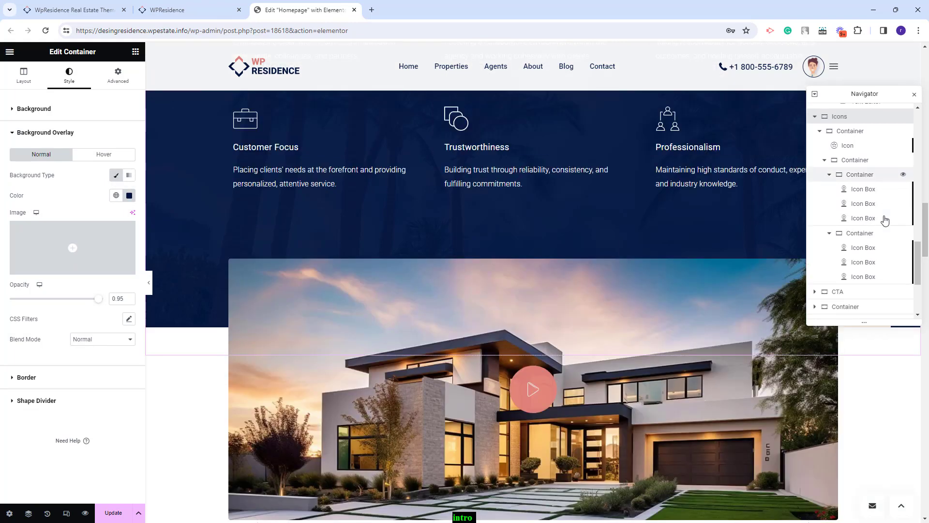
left_click(869, 235)
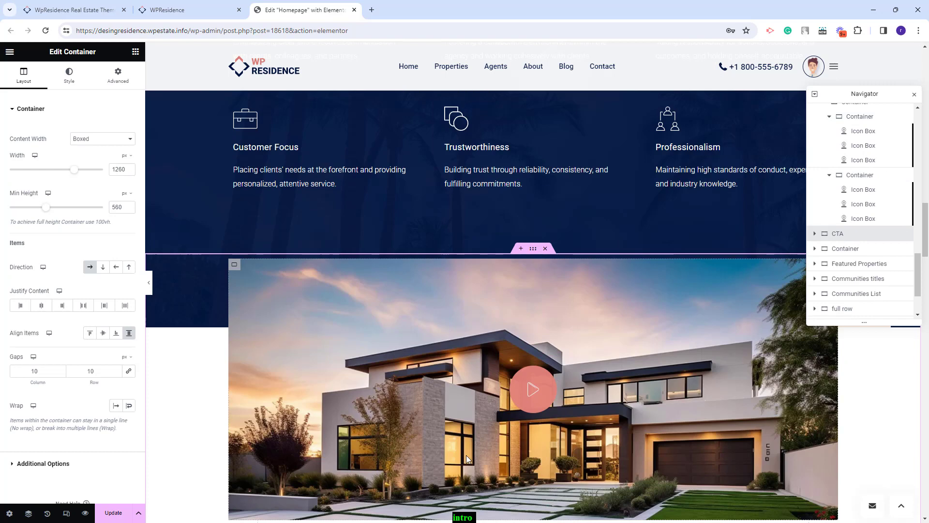
scroll(604, 370, "down", 1)
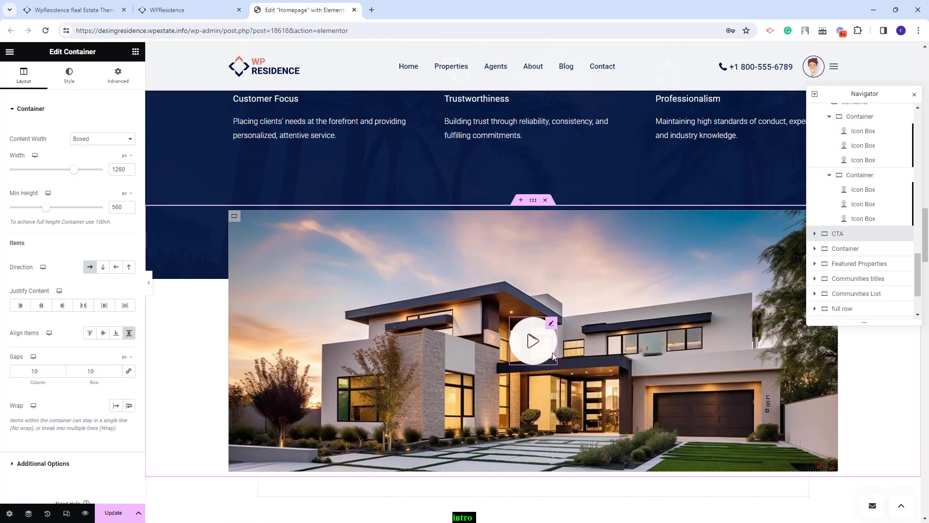
left_click(510, 347)
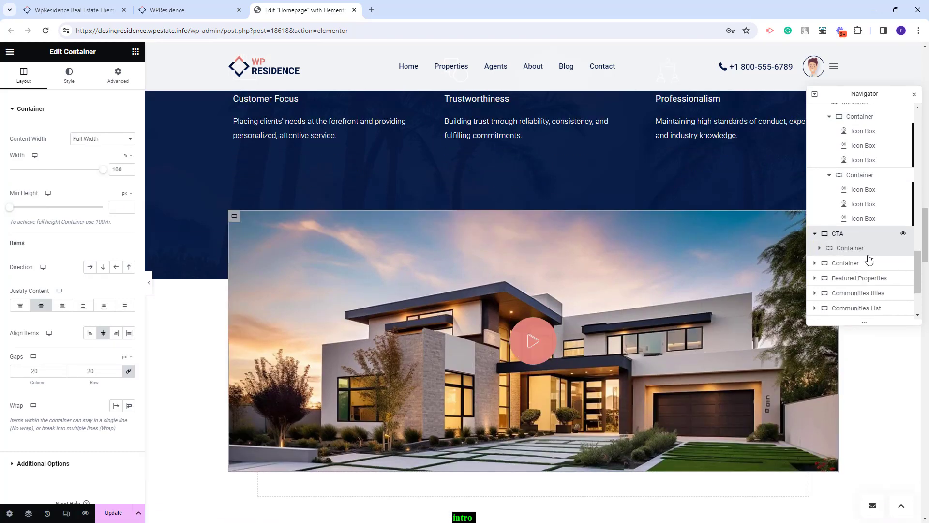
left_click(849, 249)
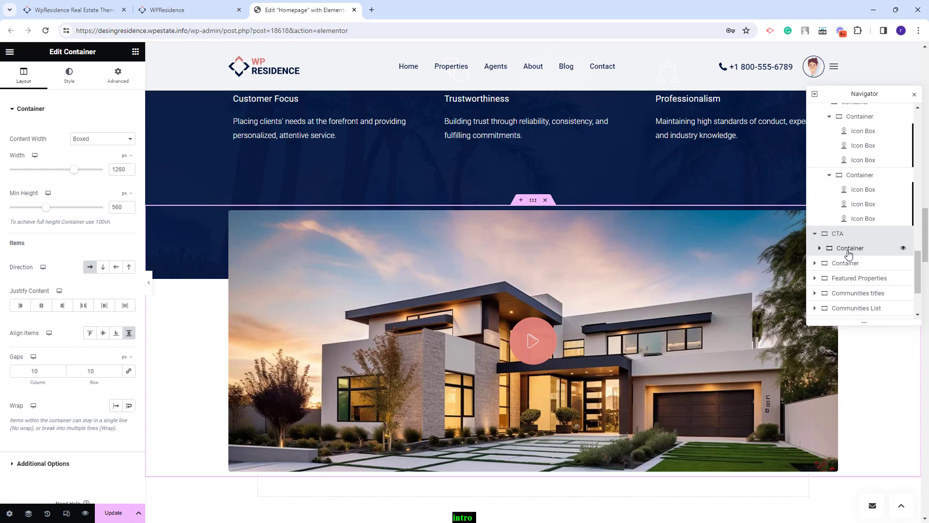
left_click(849, 248)
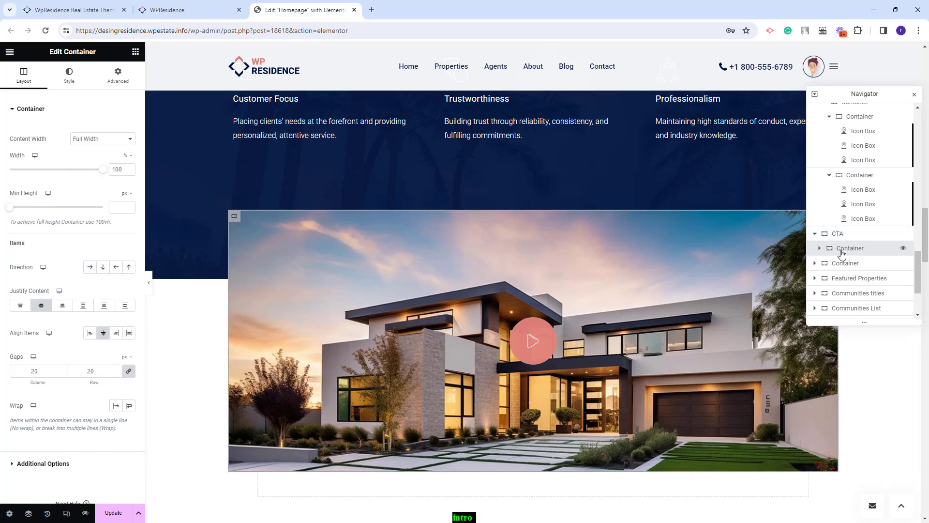
left_click(69, 78)
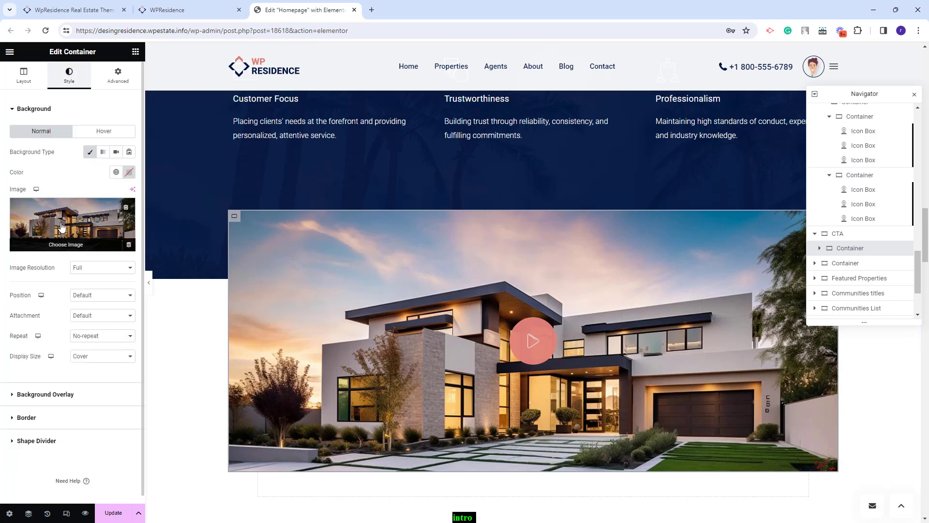
View the content settings of the WpResidence Video Player and the advanced settings of the CTA section.
left_click(539, 358)
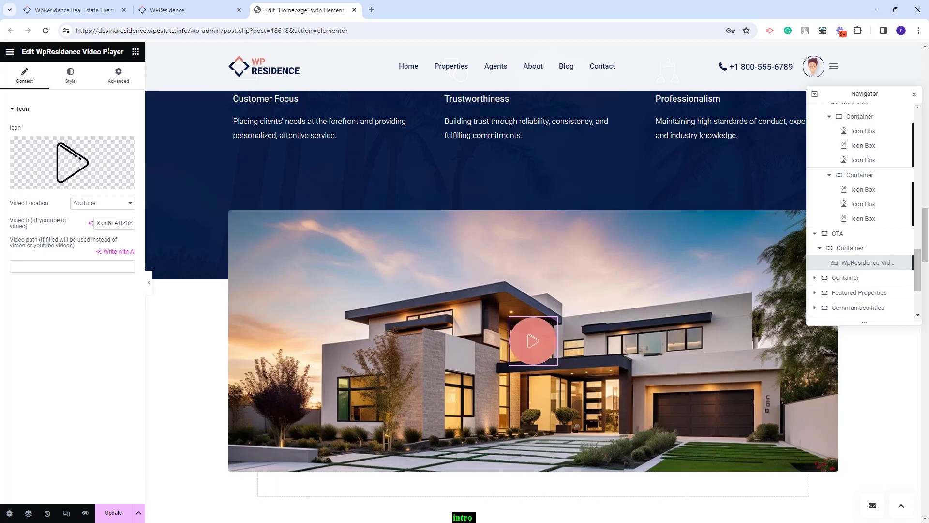
mouse_move(92, 192)
left_click(434, 394)
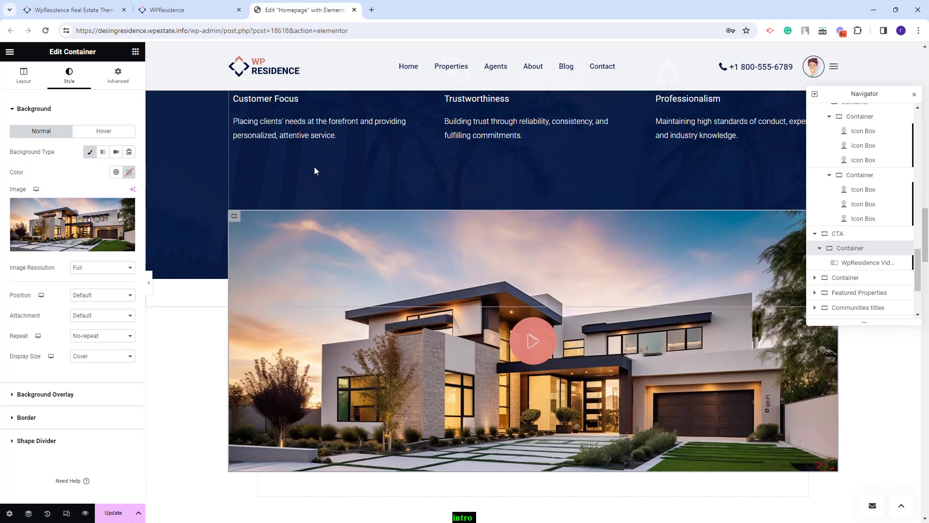
left_click(836, 235)
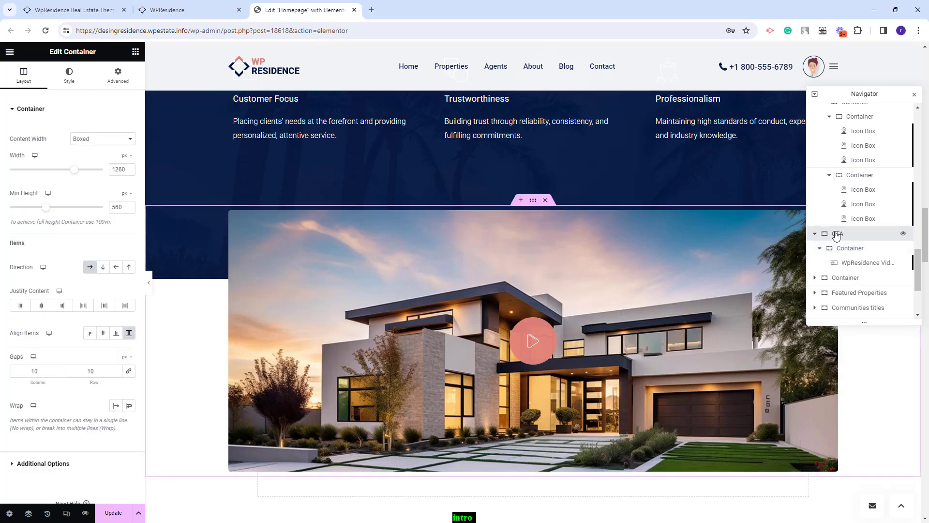
left_click(118, 80)
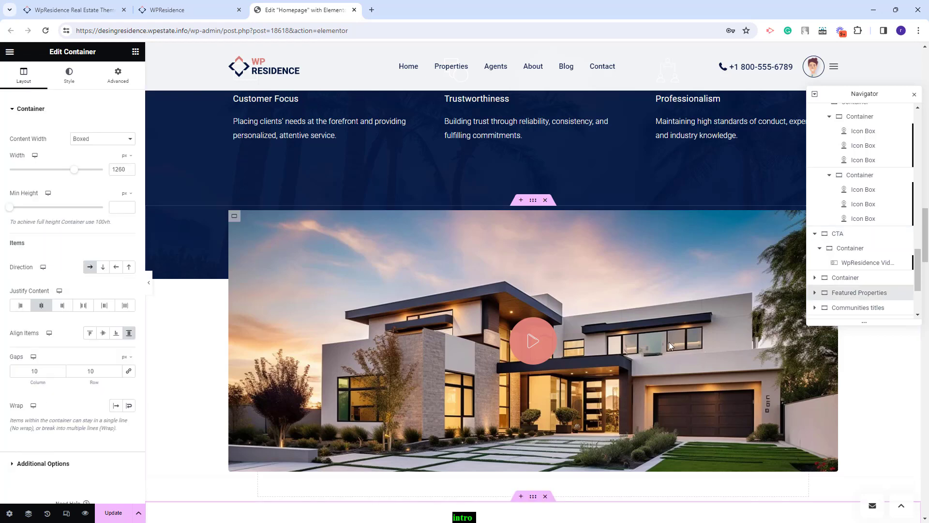
Inspect the two headings and the WpResidence List Agents widget in the Featured Properties section.
scroll(670, 318, "down", 5)
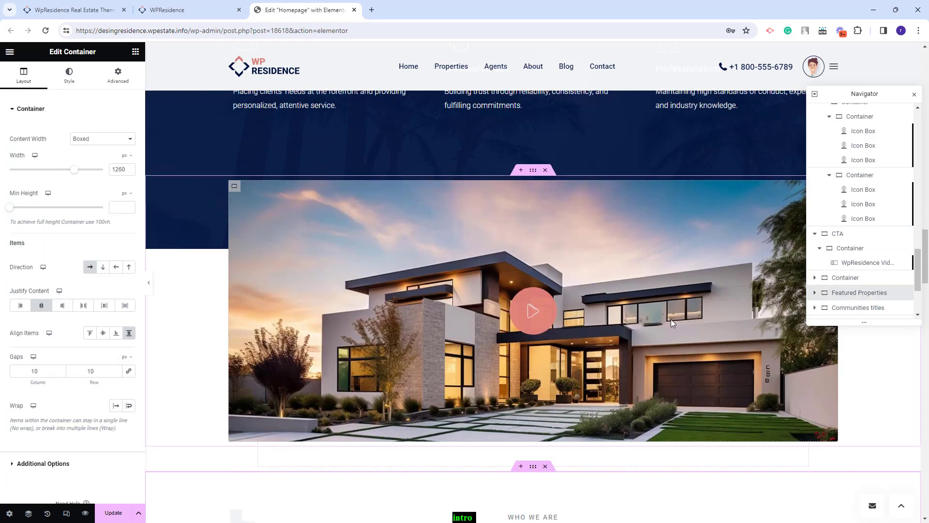
scroll(671, 324, "down", 3)
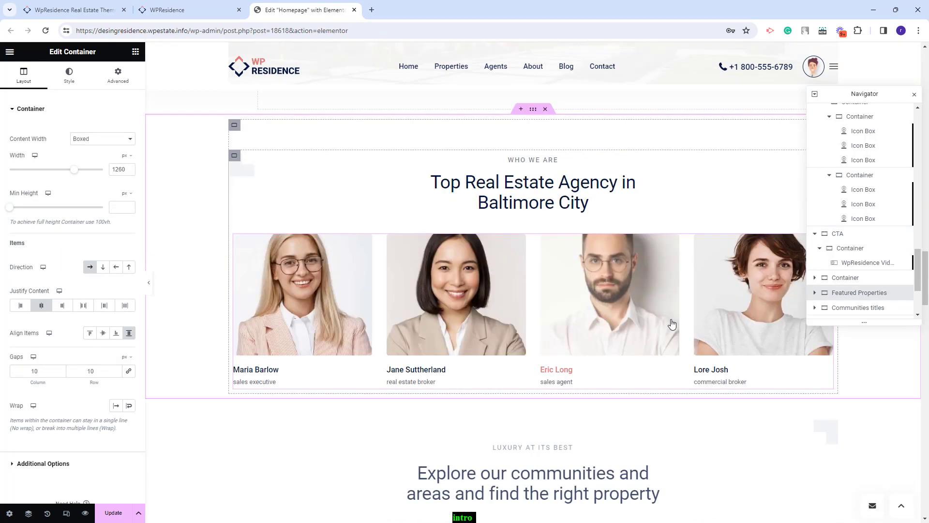
left_click(540, 162)
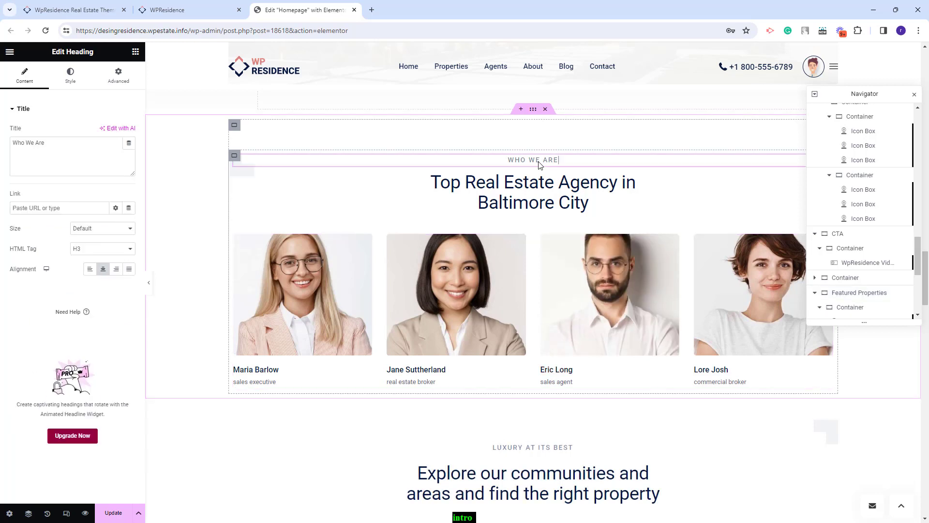
left_click(540, 194)
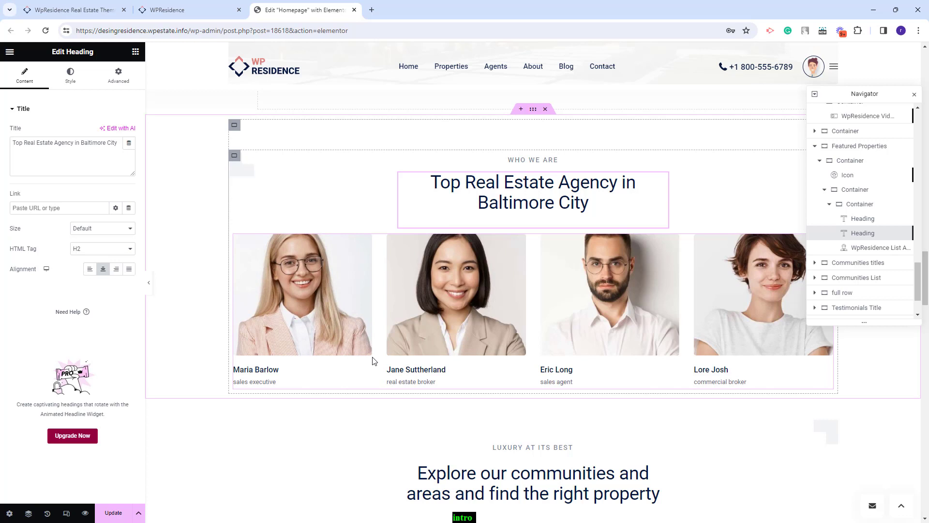
left_click(372, 361)
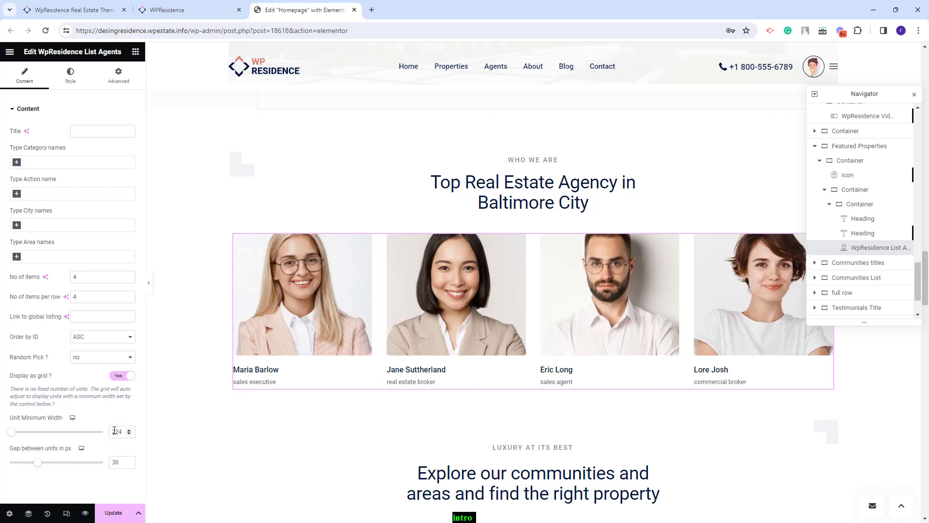
Review the Communities titles section and the headings and corner icon of the Testimonials Title section.
left_click(848, 264)
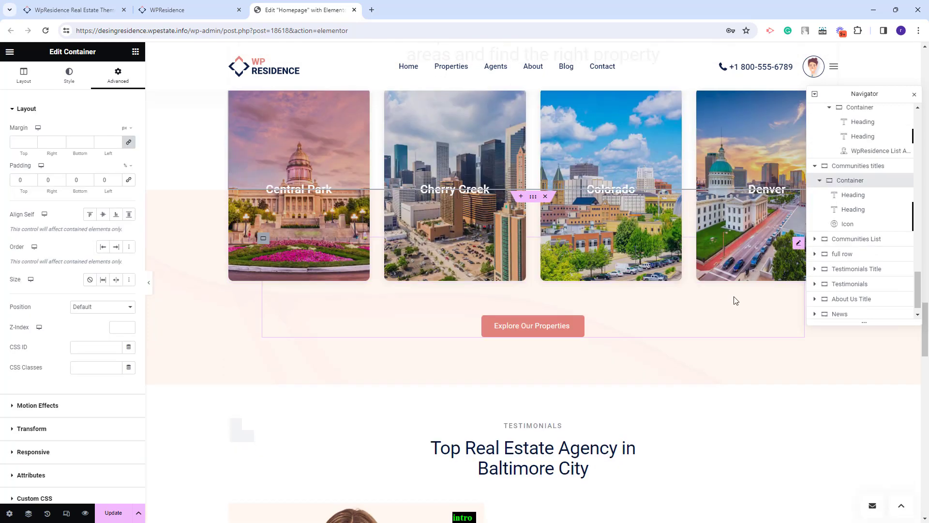
scroll(734, 301, "down", 4)
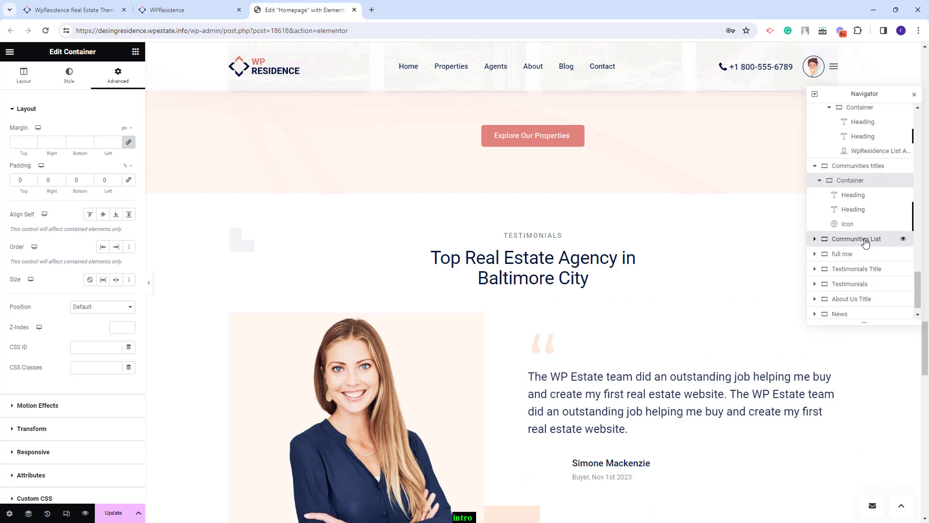
left_click(857, 269)
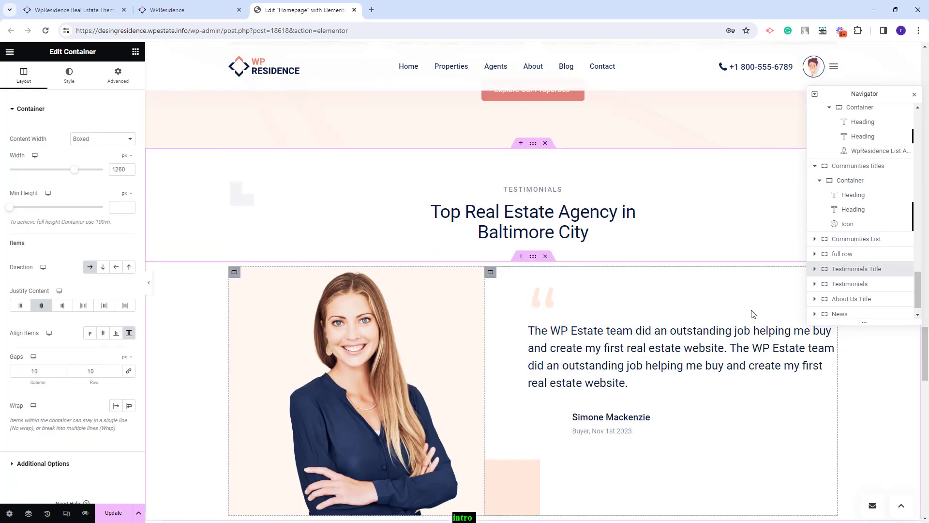
left_click(526, 192)
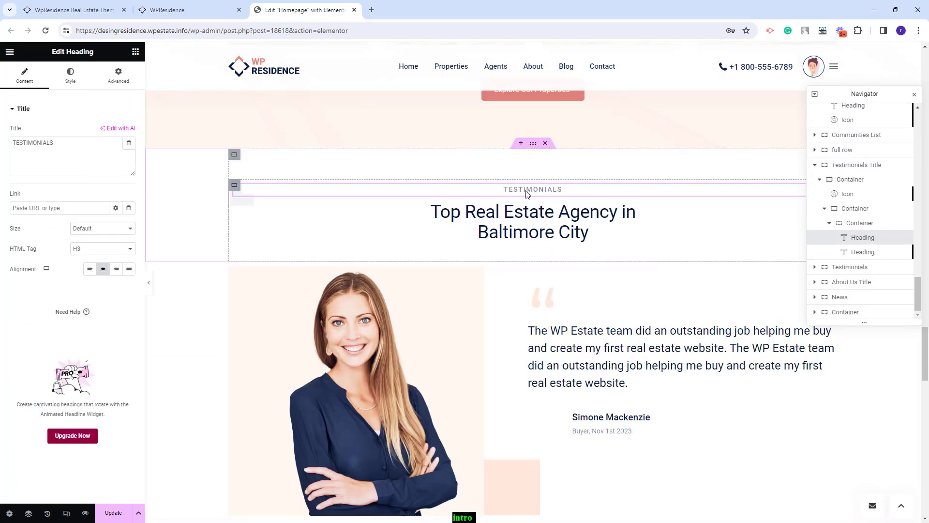
left_click(535, 235)
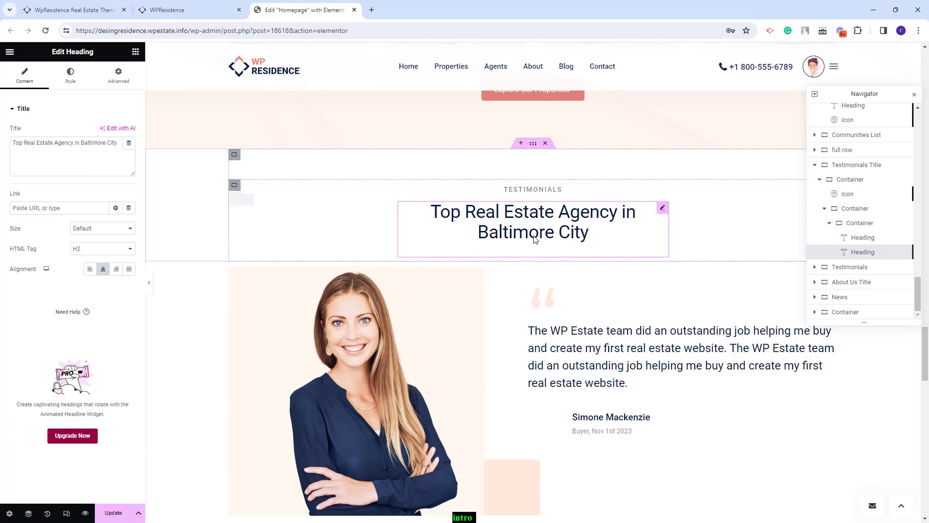
left_click(238, 200)
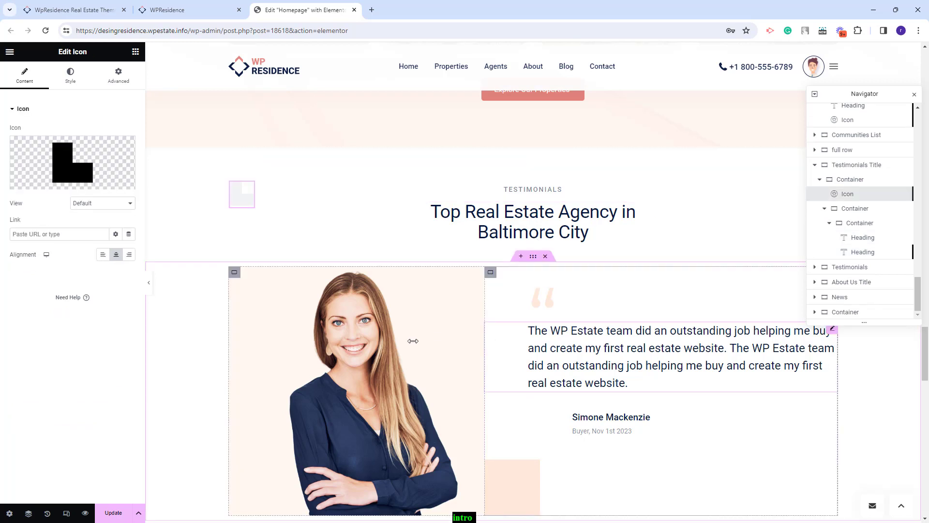
Inspect the background image settings of the portrait container in the Testimonials section.
scroll(620, 341, "down", 3)
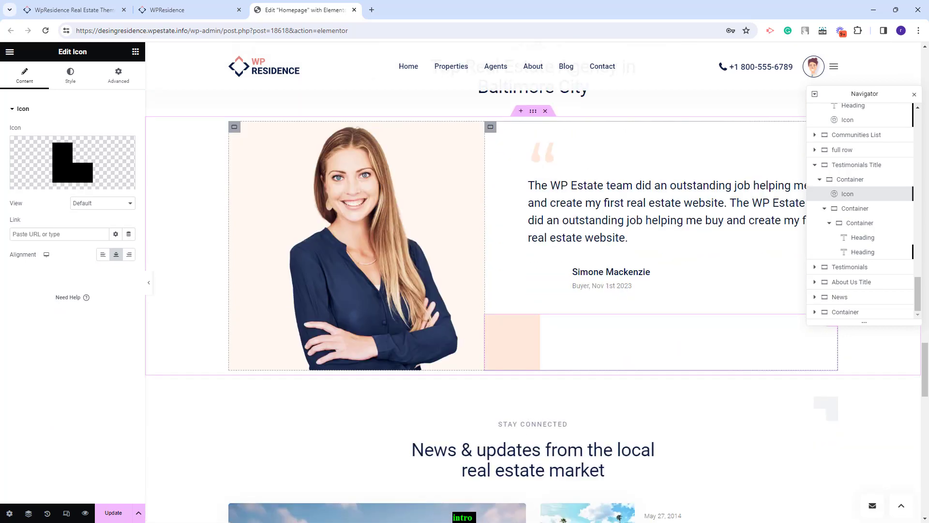
left_click(849, 267)
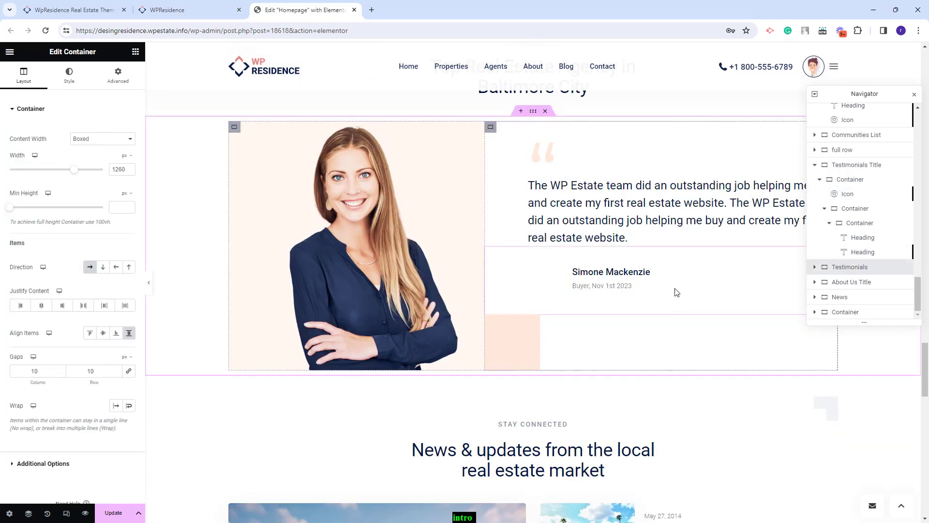
left_click(454, 271)
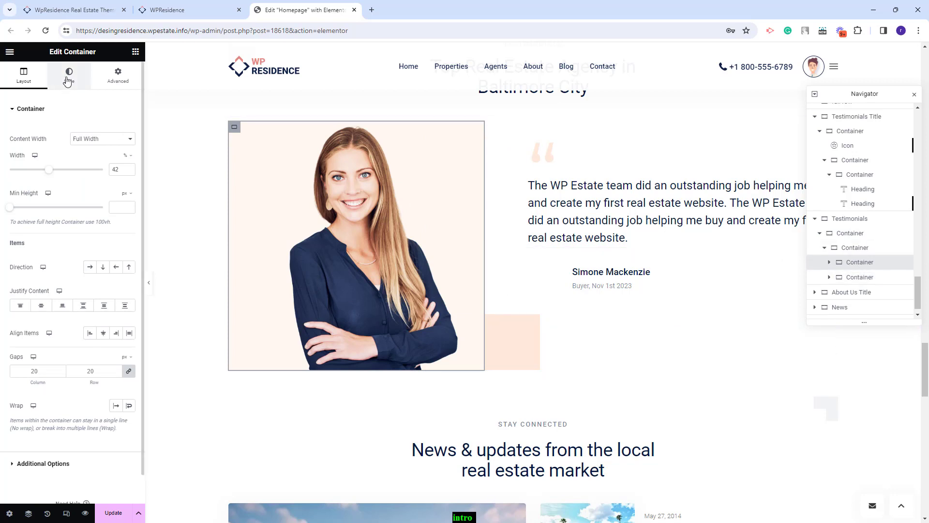
left_click(67, 80)
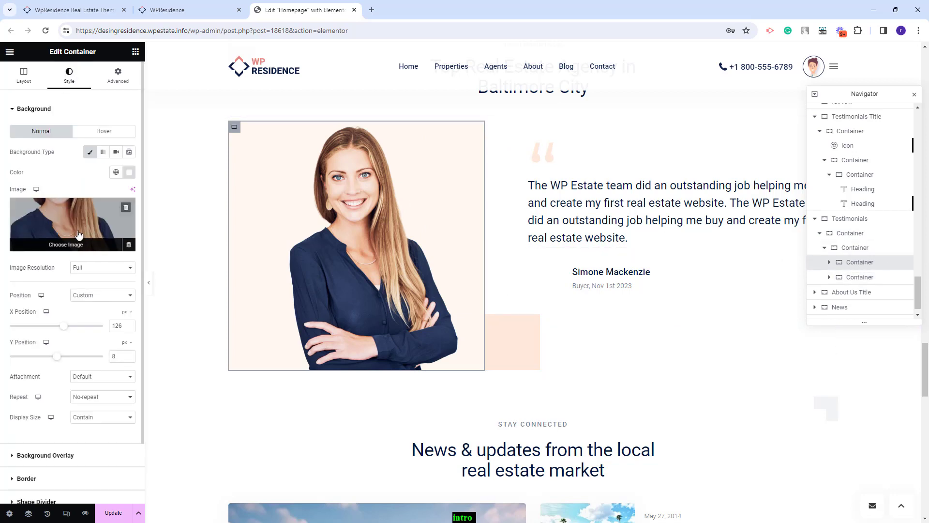
View the testimonial quote's text editor and the title and description of the image box below it.
left_click(605, 189)
left_click(627, 220)
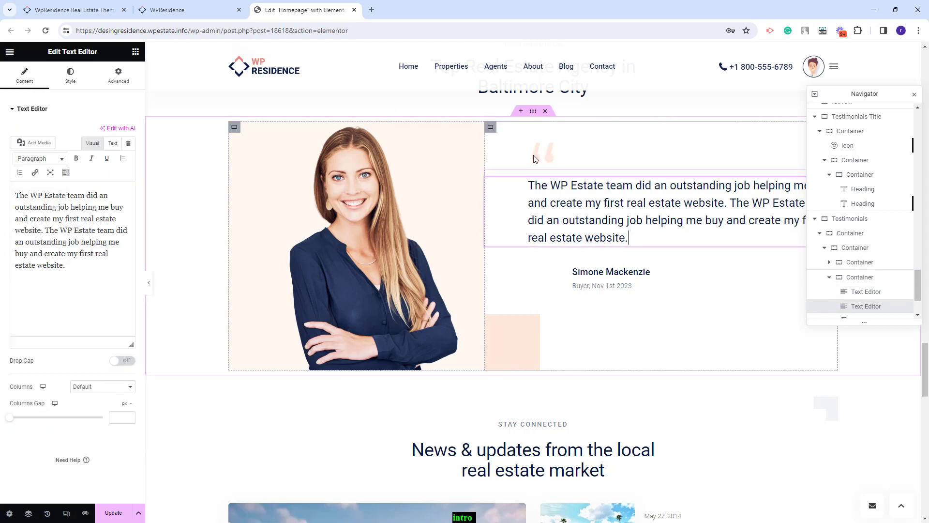
left_click(605, 289)
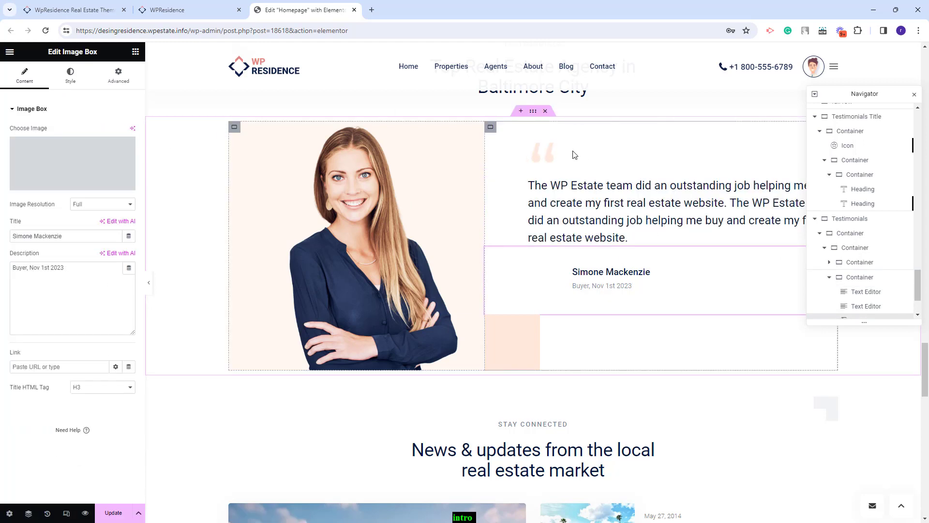
left_click(595, 172)
left_click_drag(47, 191, 3, 187)
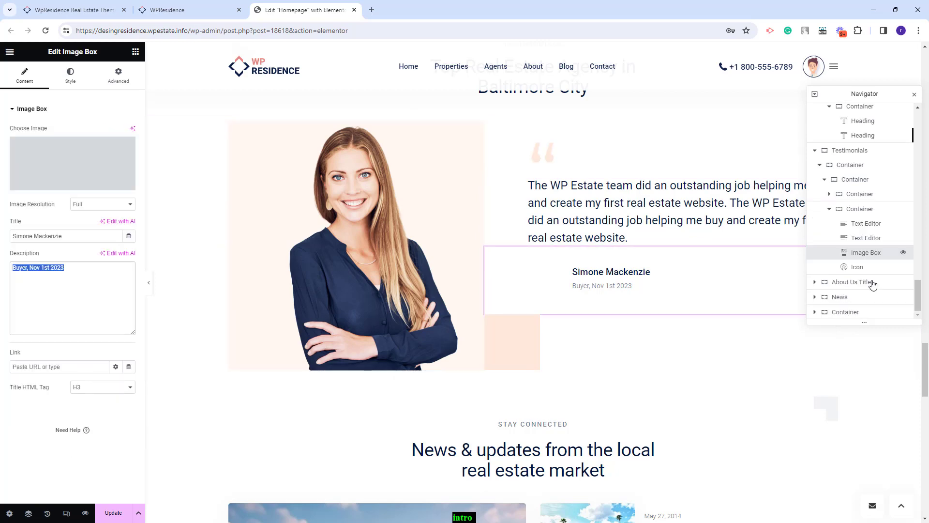
Review the About Us Title section's News & updates heading and the WpResidence Content Grid's item IDs in the News section.
left_click(873, 285)
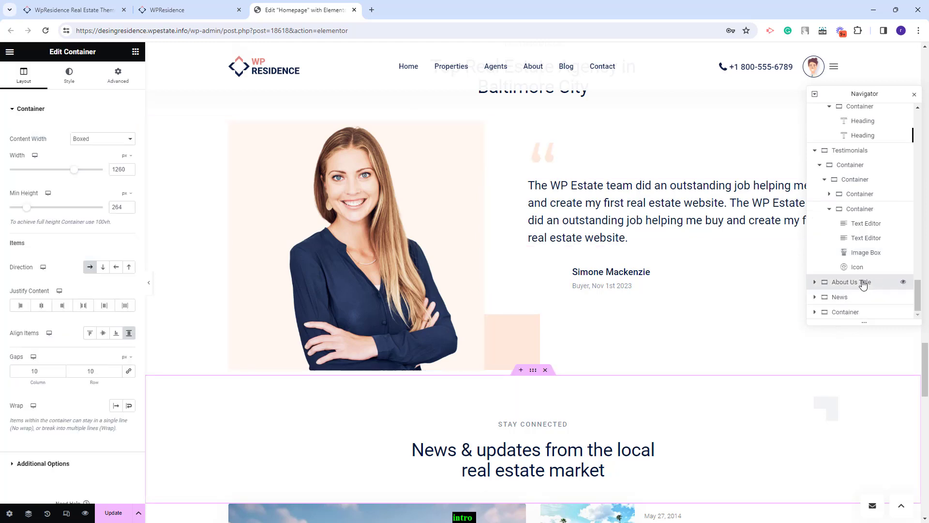
left_click(536, 231)
left_click(532, 269)
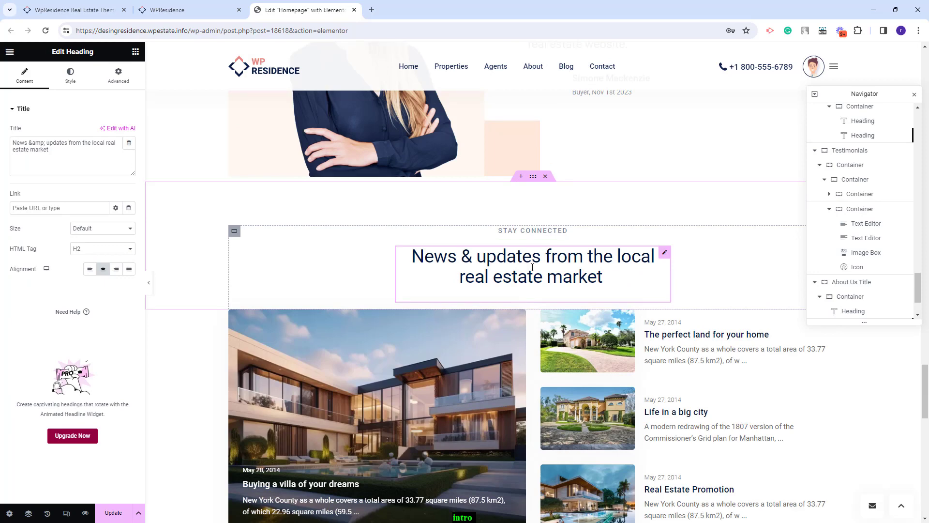
left_click(851, 282)
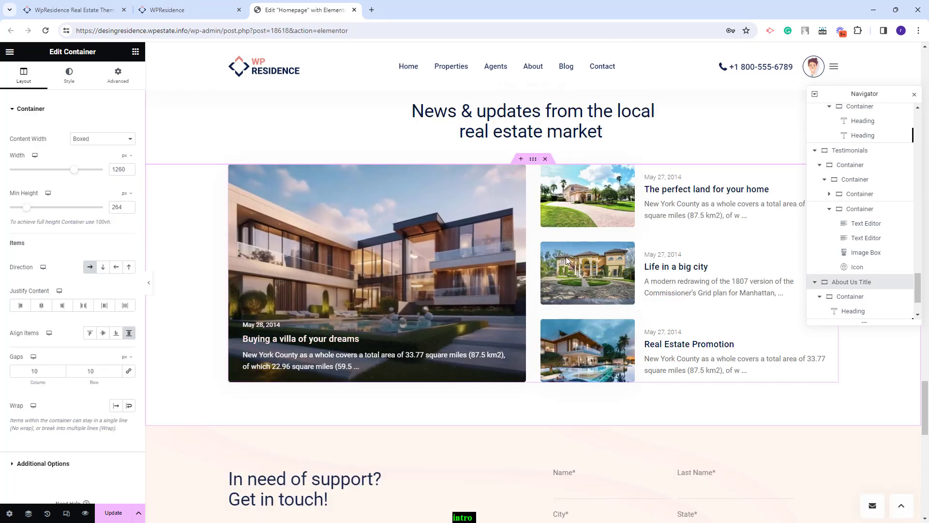
left_click(476, 247)
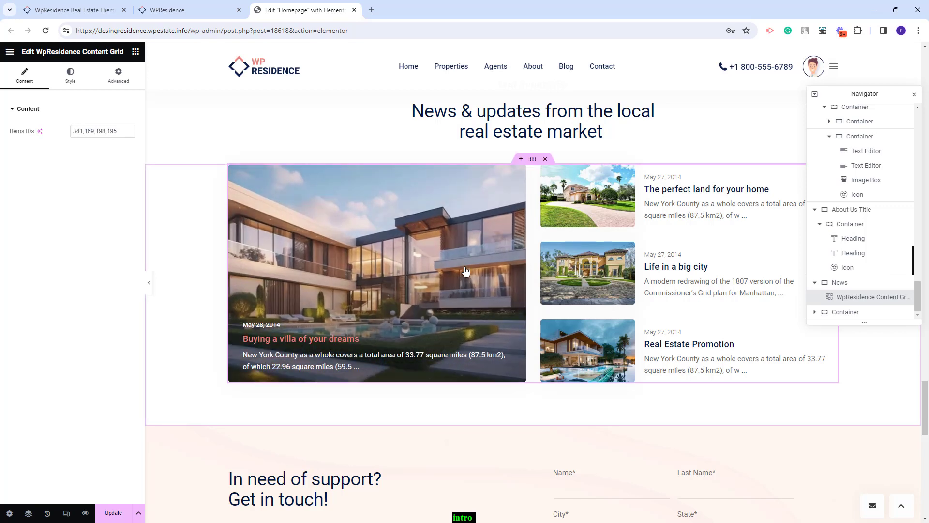
Look up the blog post IDs in the WordPress admin's Posts list, and return to the Elementor editor.
left_click(169, 10)
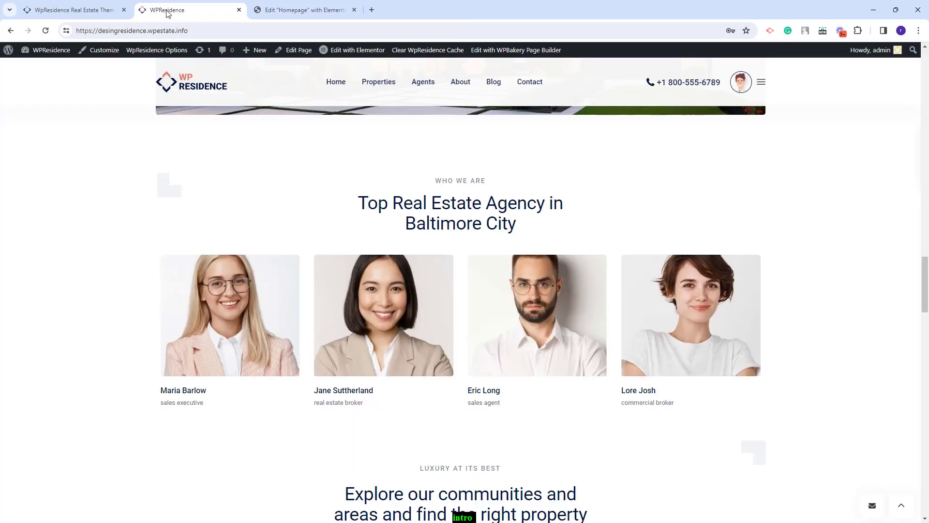
left_click(38, 67)
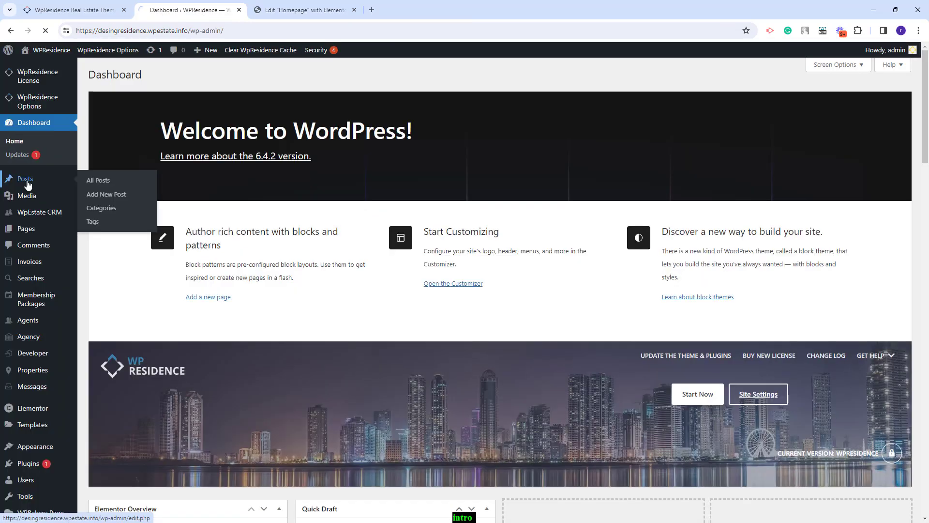
left_click(27, 180)
double_click(776, 177)
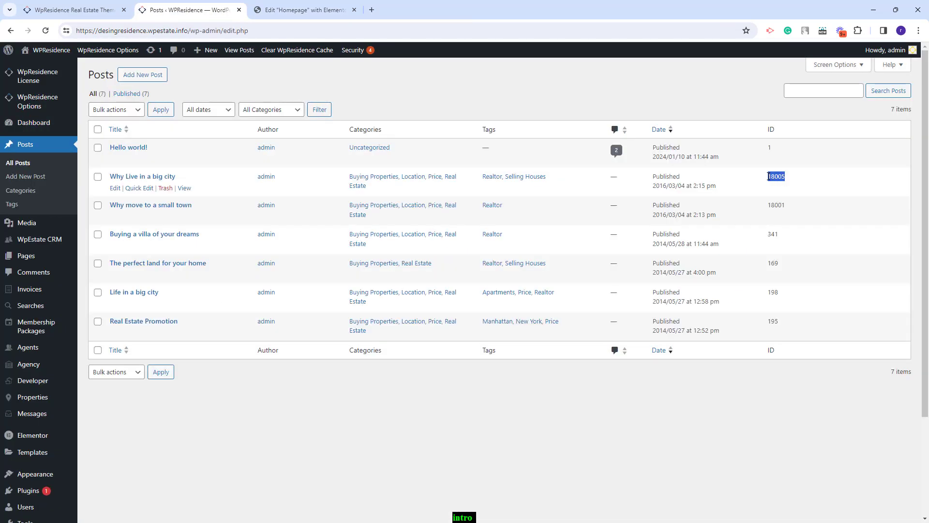
double_click(776, 205)
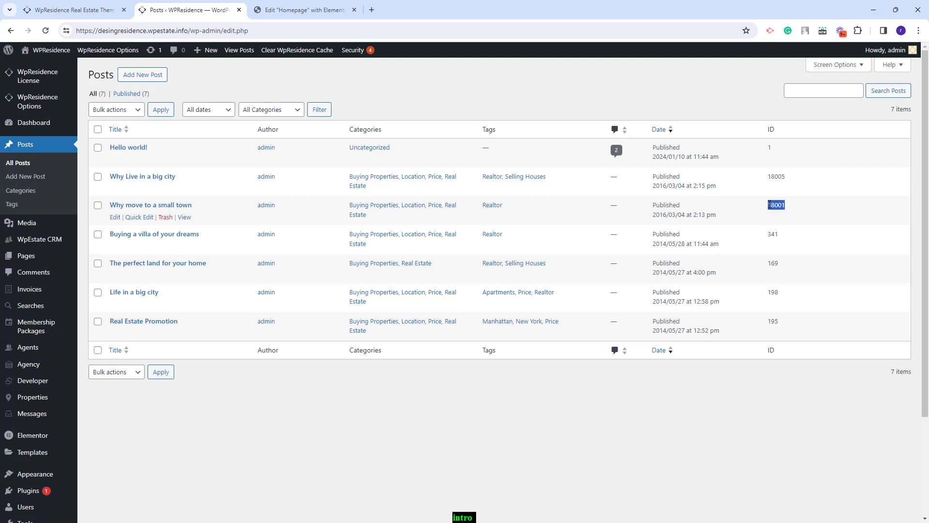
double_click(772, 234)
left_click(321, 10)
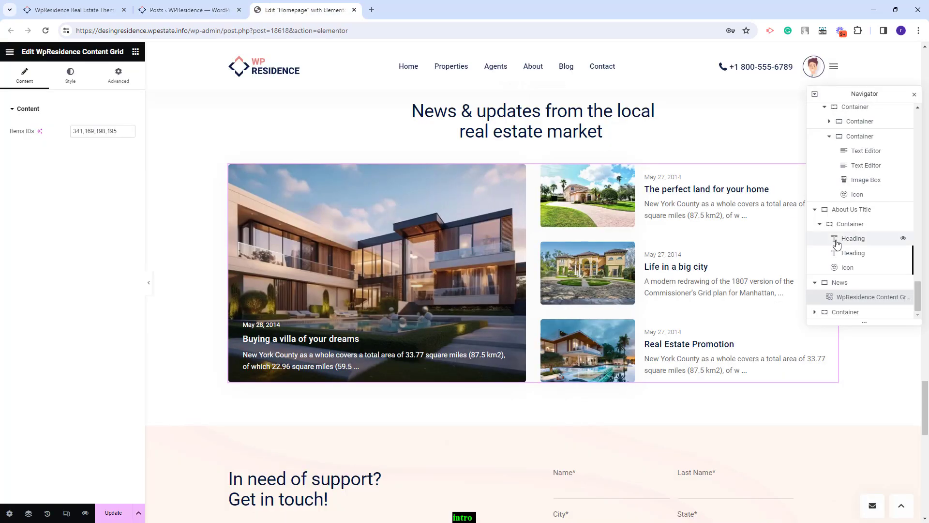
Inspect the background colour and background overlay image settings of the contact section's outer container.
left_click(840, 314)
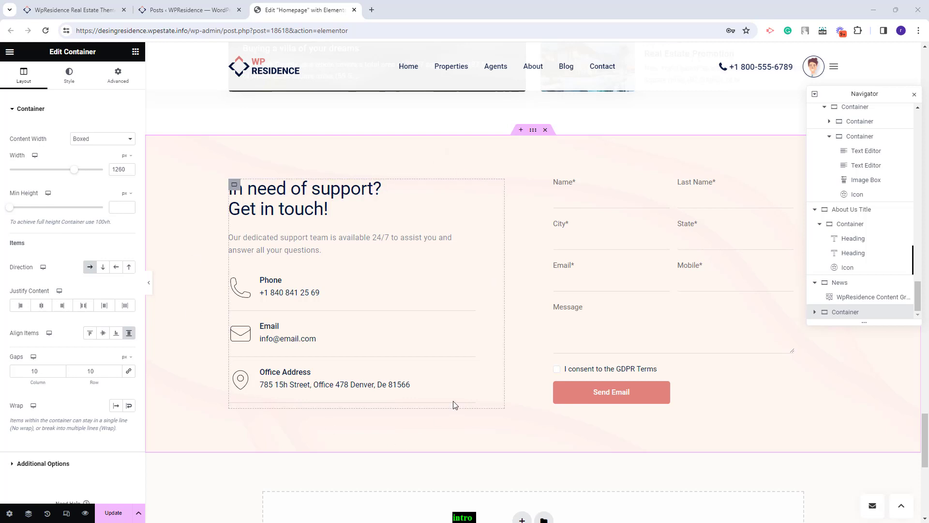
left_click(69, 76)
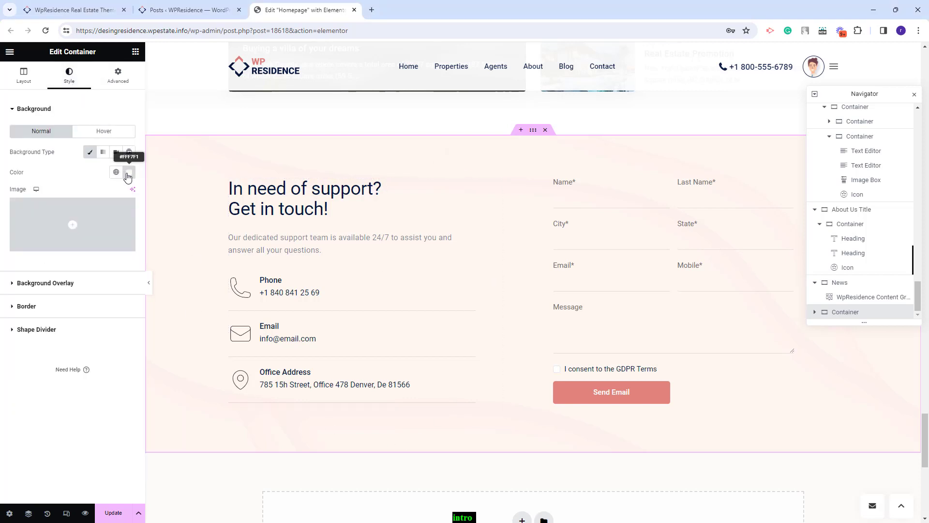
left_click(82, 290)
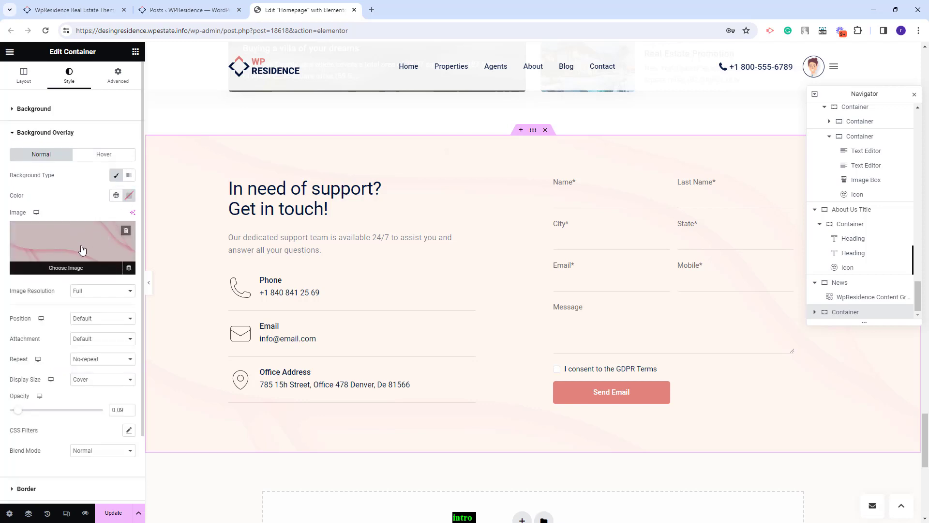
Inspect the support heading, the text editor and the Phone icon box in the contact section's contact details container.
left_click(815, 312)
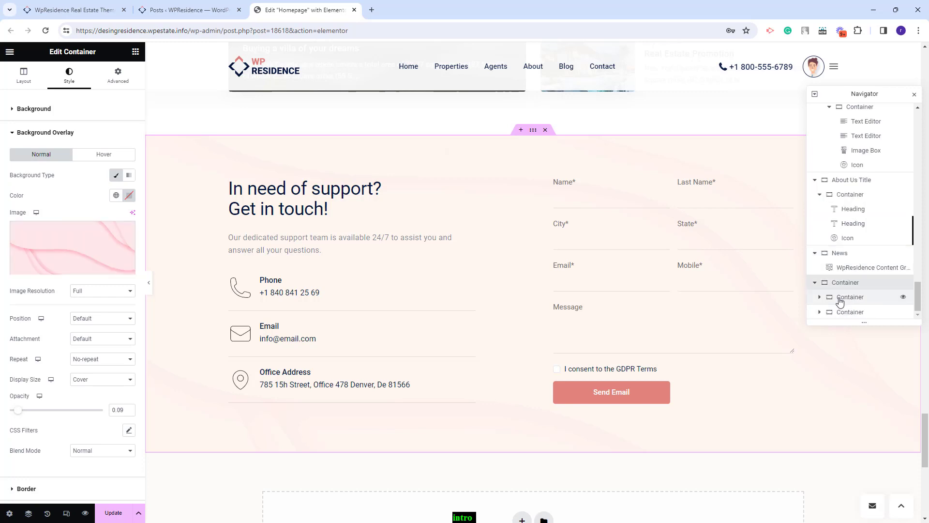
left_click(840, 298)
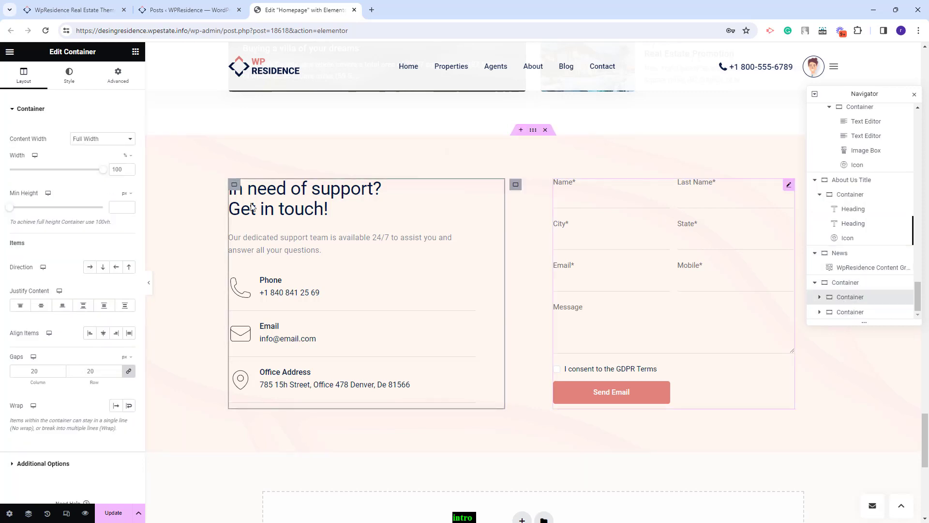
left_click(306, 208)
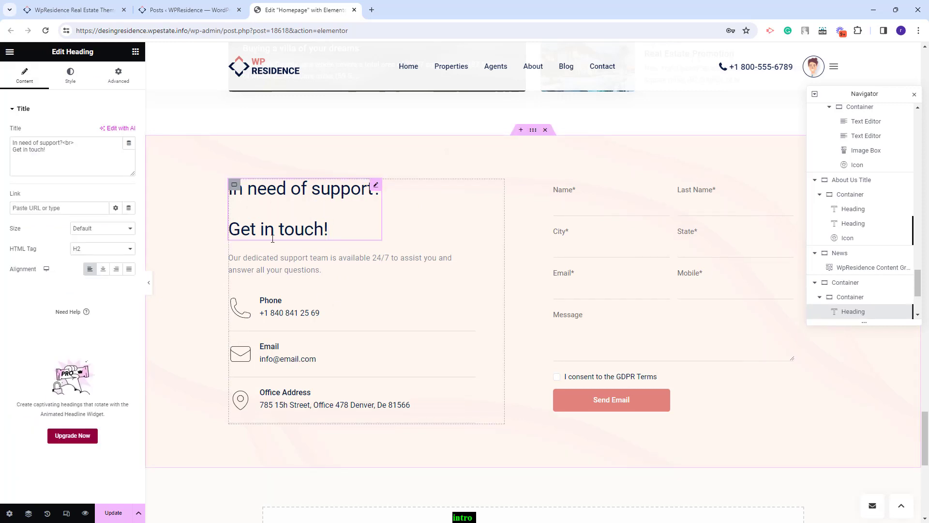
left_click(285, 269)
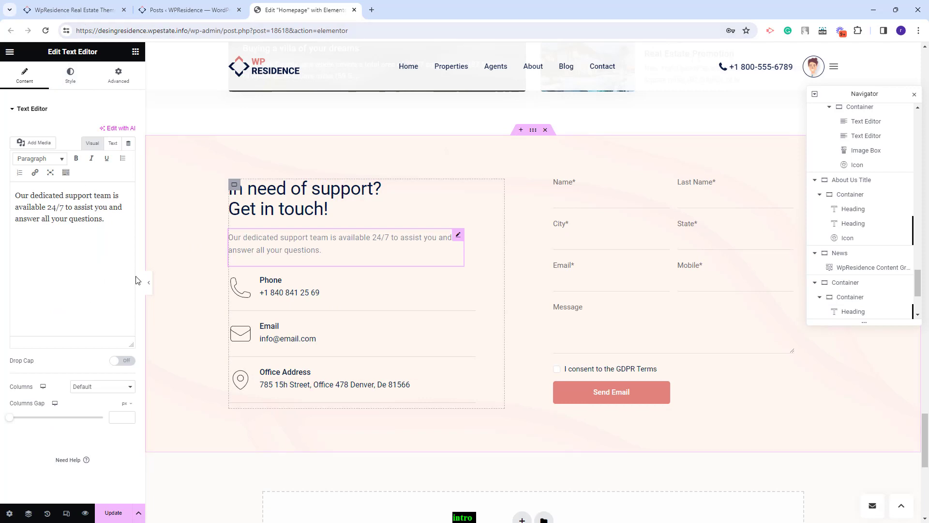
left_click(289, 294)
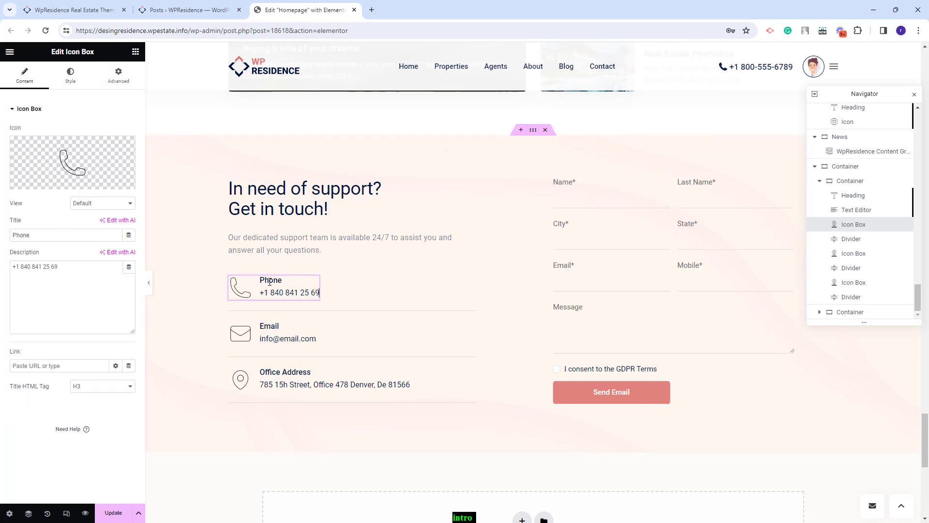
mouse_move(68, 163)
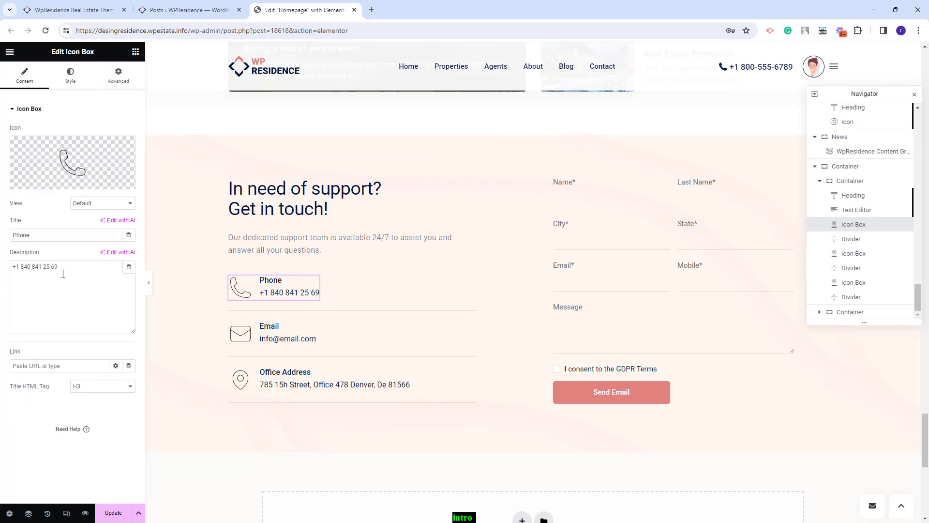
Examine the Contact Form Builder's form fields, the Name field's options and the GDPR agreement settings.
left_click(616, 210)
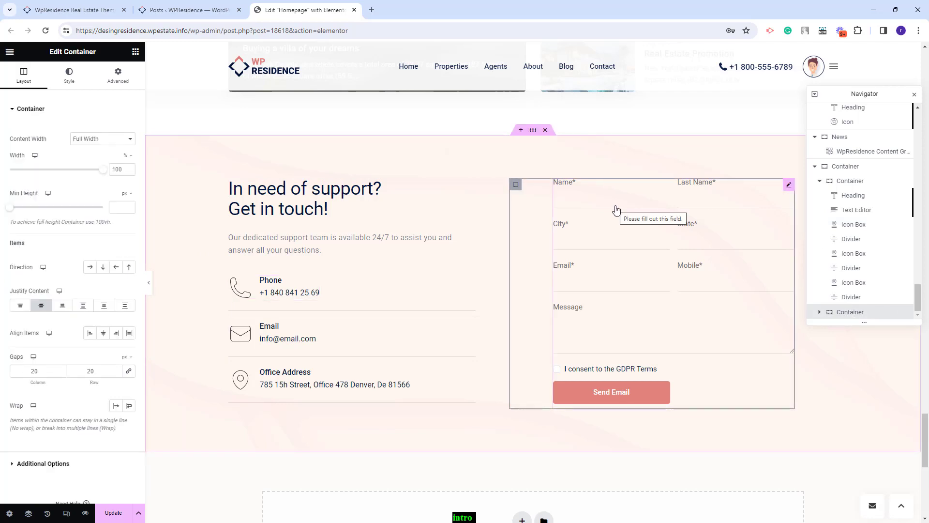
left_click(615, 210)
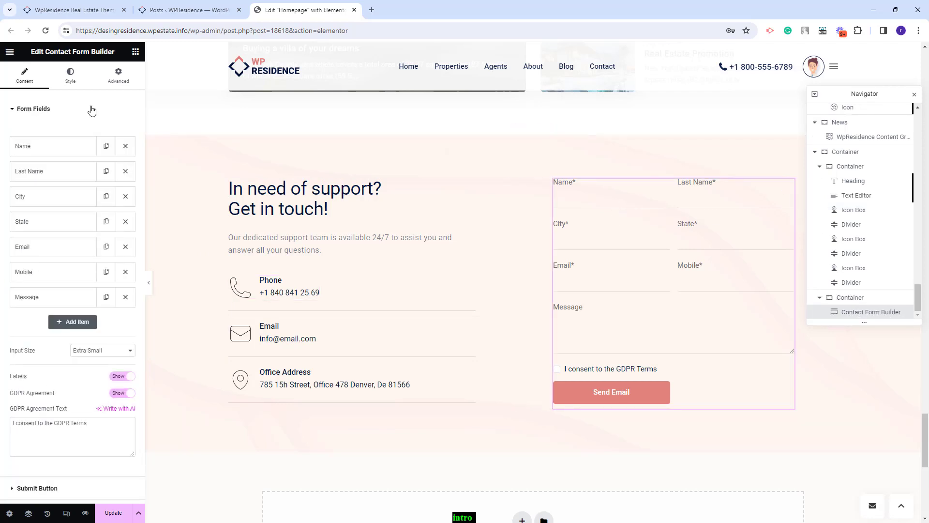
left_click(76, 147)
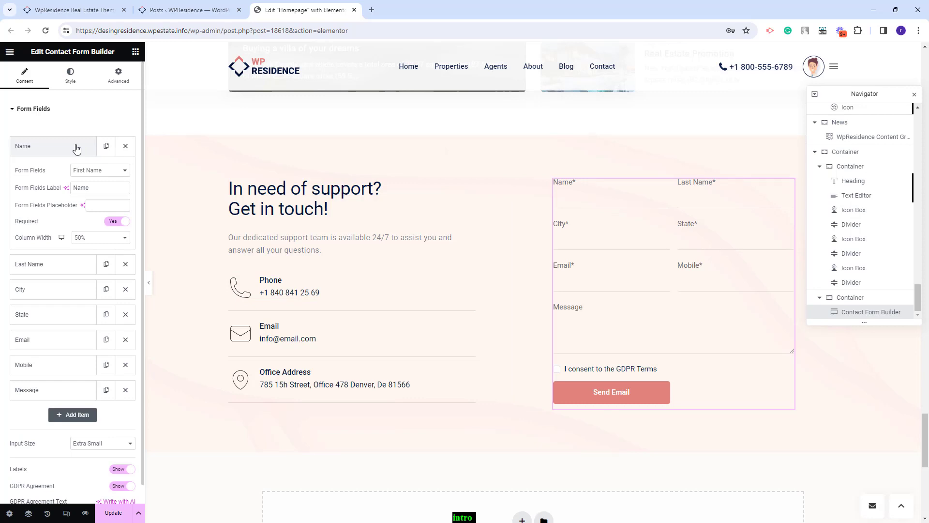
scroll(82, 382, "down", 2)
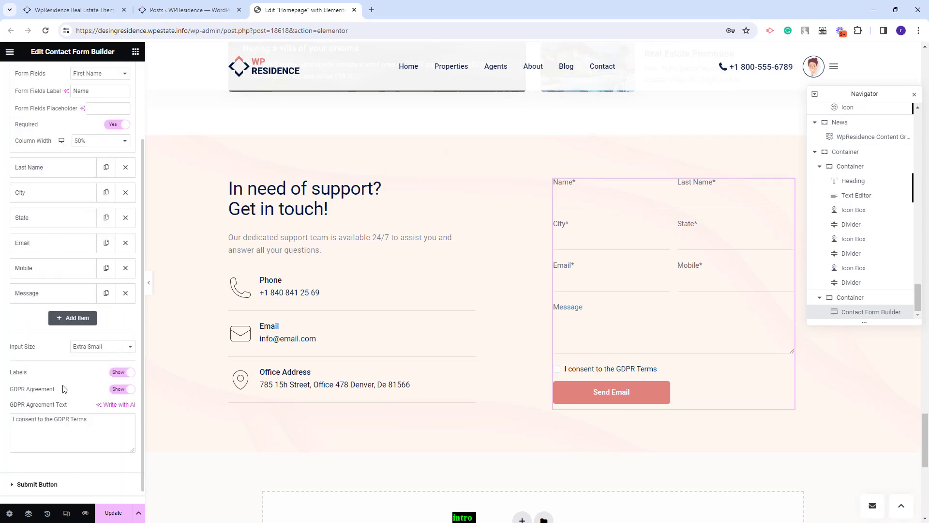
Switch to the live Baltimore demo homepage in the browser.
left_click(80, 10)
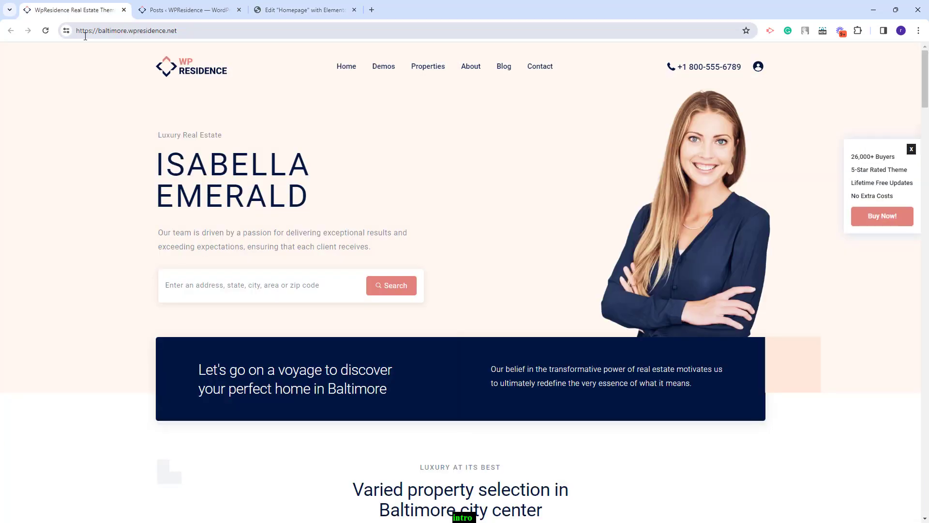